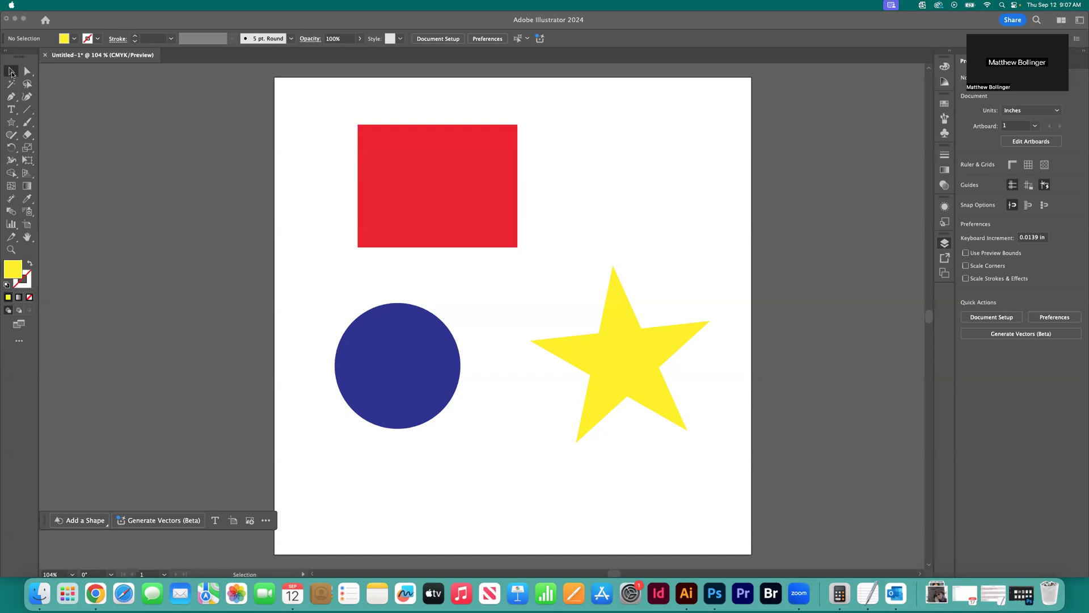
Move the red rectangle with the Selection tool to about X 2.74 in, Y 2.44 in, and clear the selection
click(13, 72)
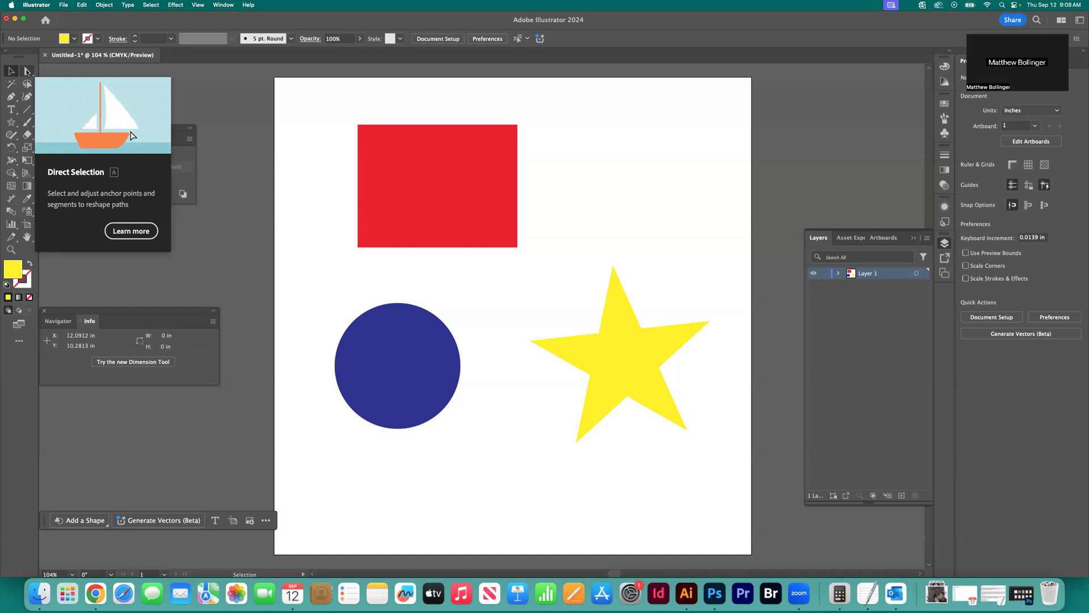
click(12, 70)
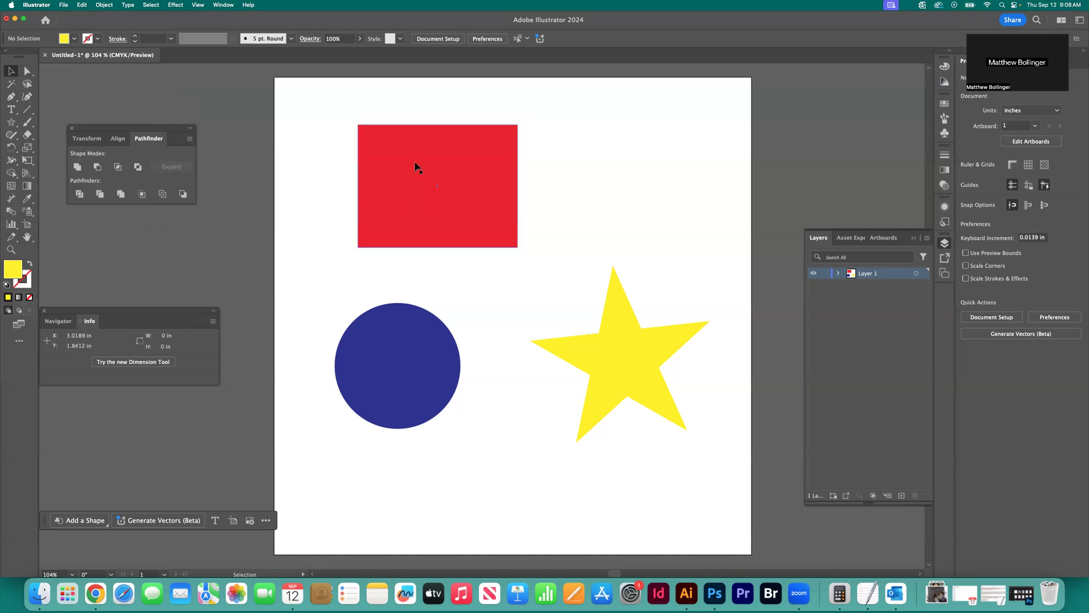
click(452, 195)
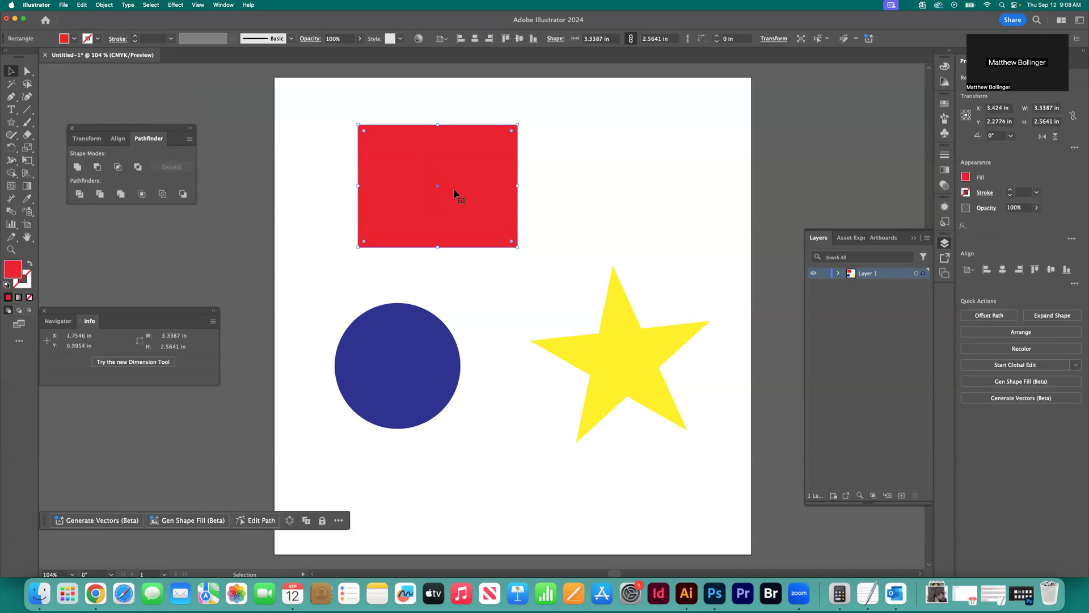
mouse_move(417, 153)
mouse_down()
mouse_move(452, 185)
mouse_move(409, 165)
mouse_up()
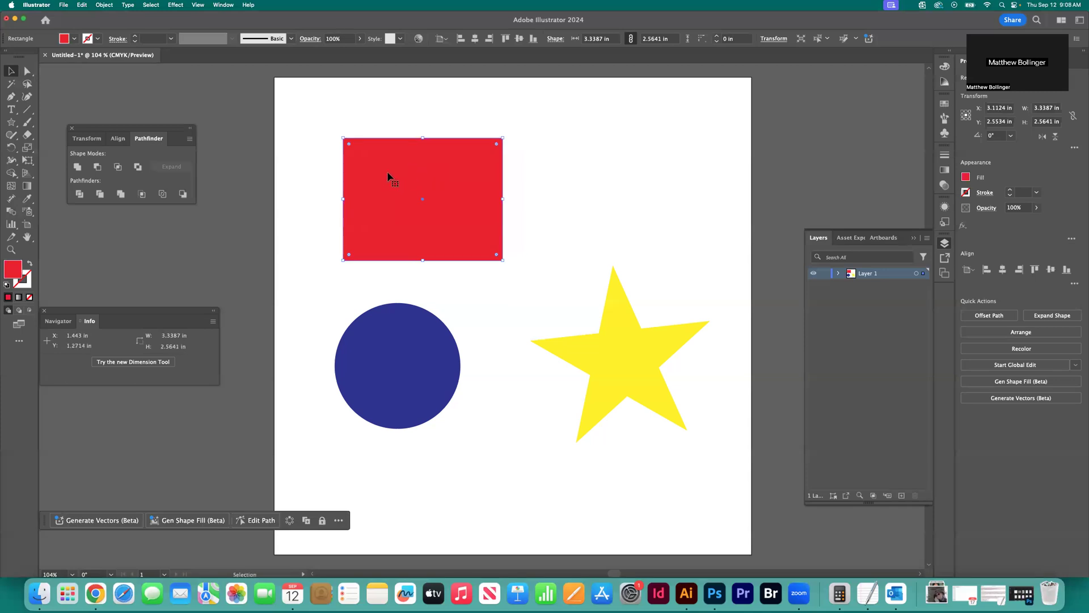
drag(400, 170, 373, 163)
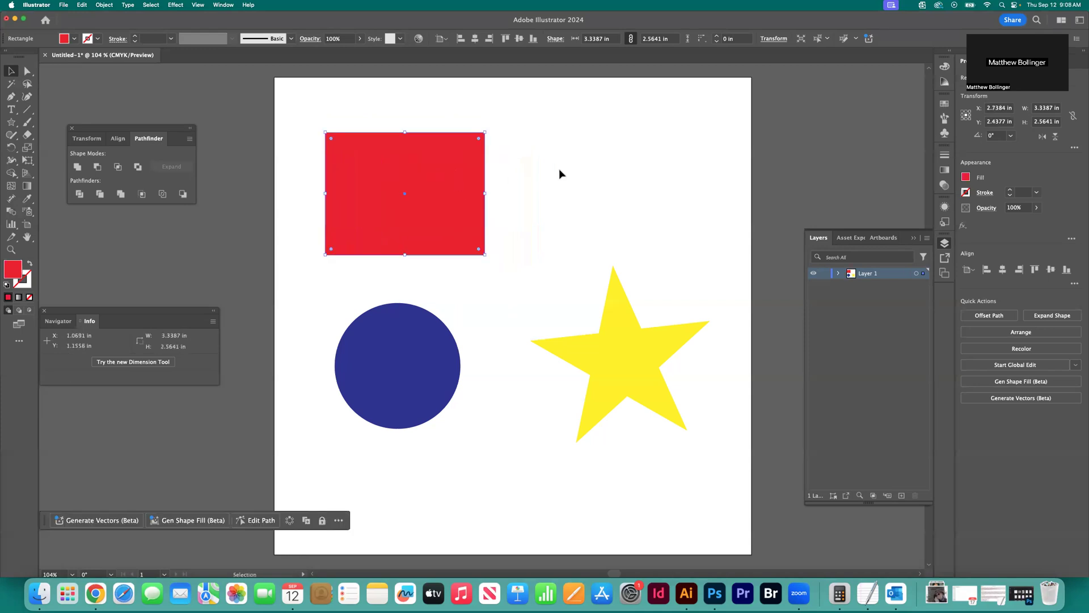
click(511, 199)
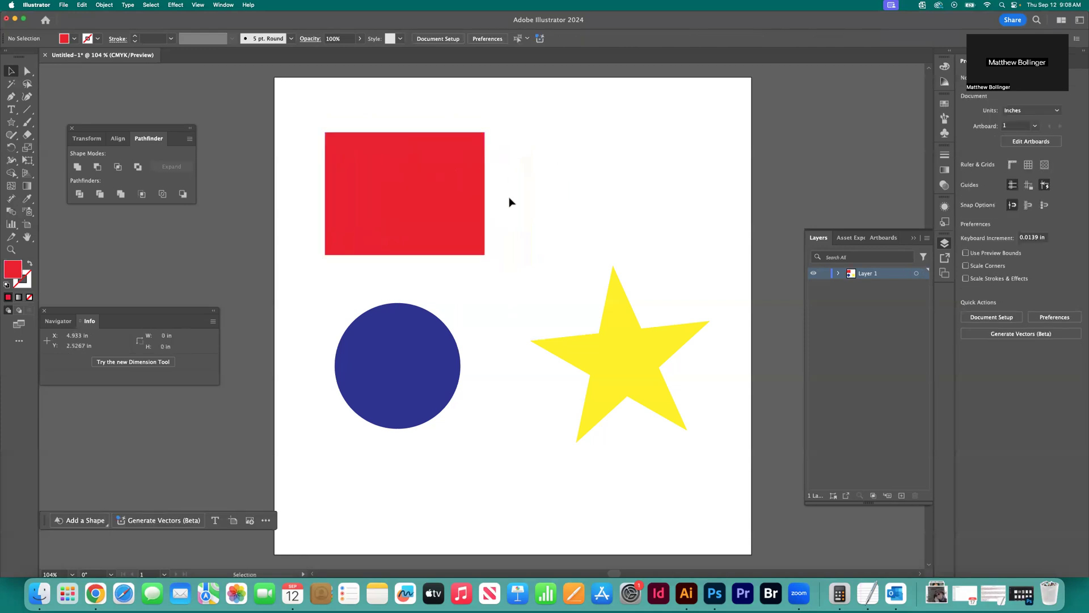
Select the red rectangle, blue circle and yellow star individually in turn, finishing with nothing selected
click(394, 175)
scroll(448, 217, left, 3)
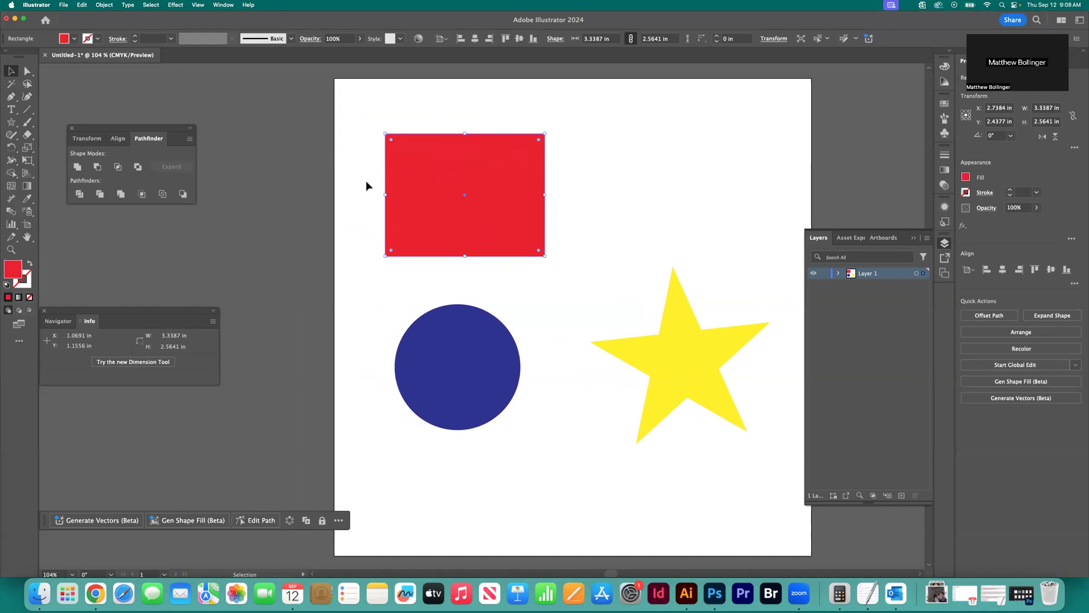
click(281, 126)
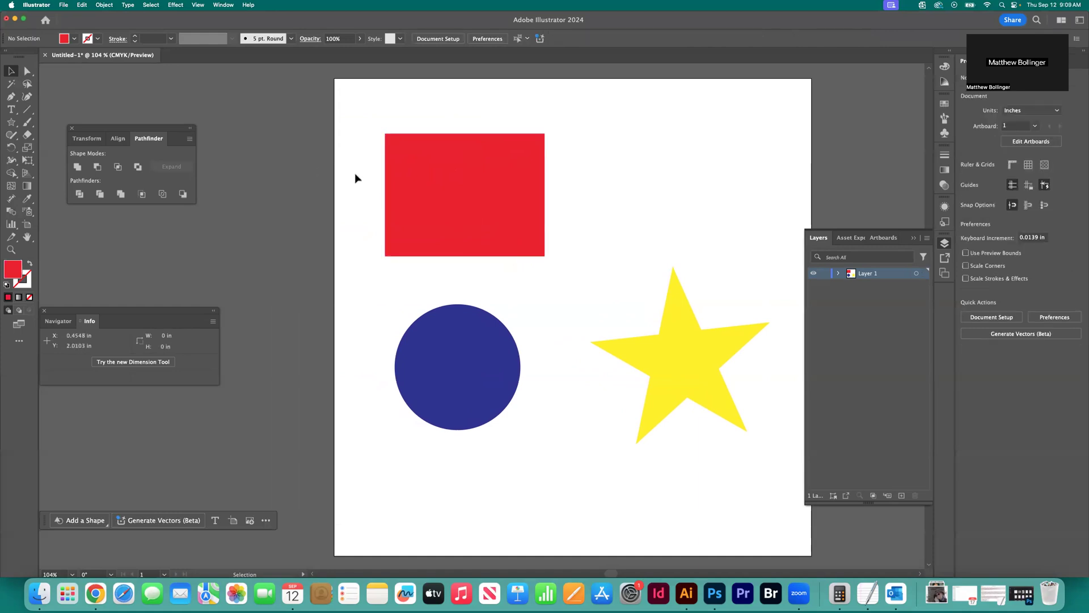
click(437, 178)
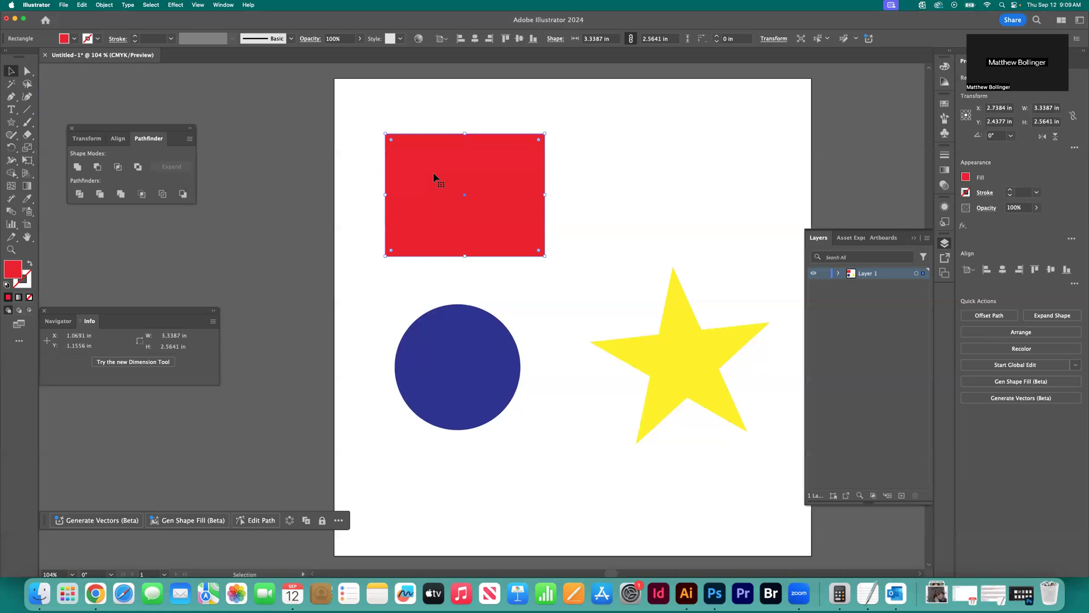
click(474, 348)
click(665, 358)
click(509, 236)
click(268, 209)
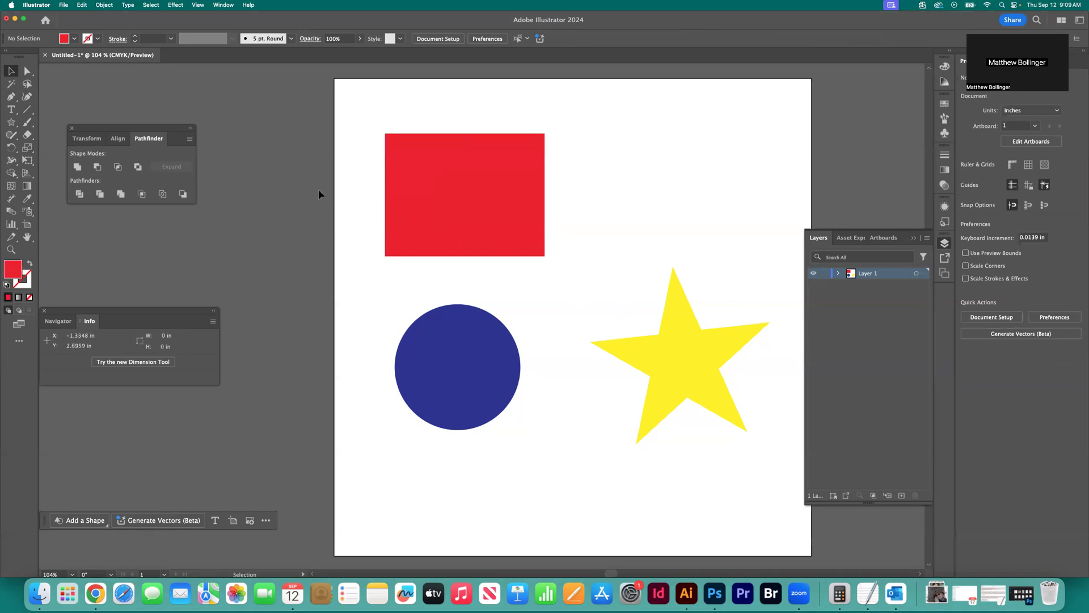
Resize the red rectangle from its sides and one corner to about 5.58 in wide by 2.90 in high, and deselect it
click(494, 198)
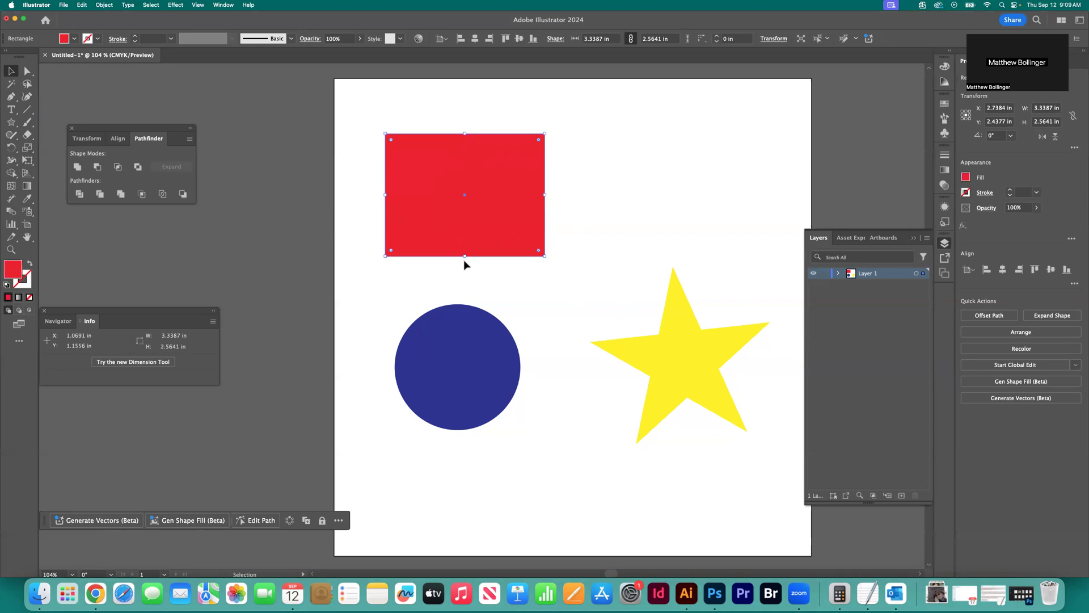
drag(464, 256, 466, 268)
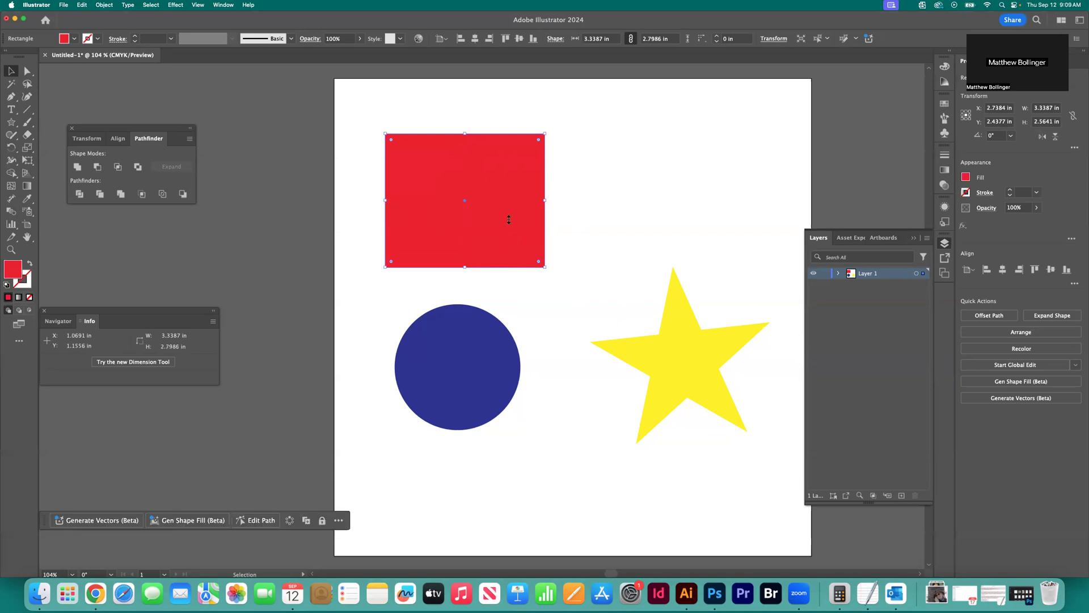
drag(545, 201, 608, 203)
drag(497, 133, 496, 110)
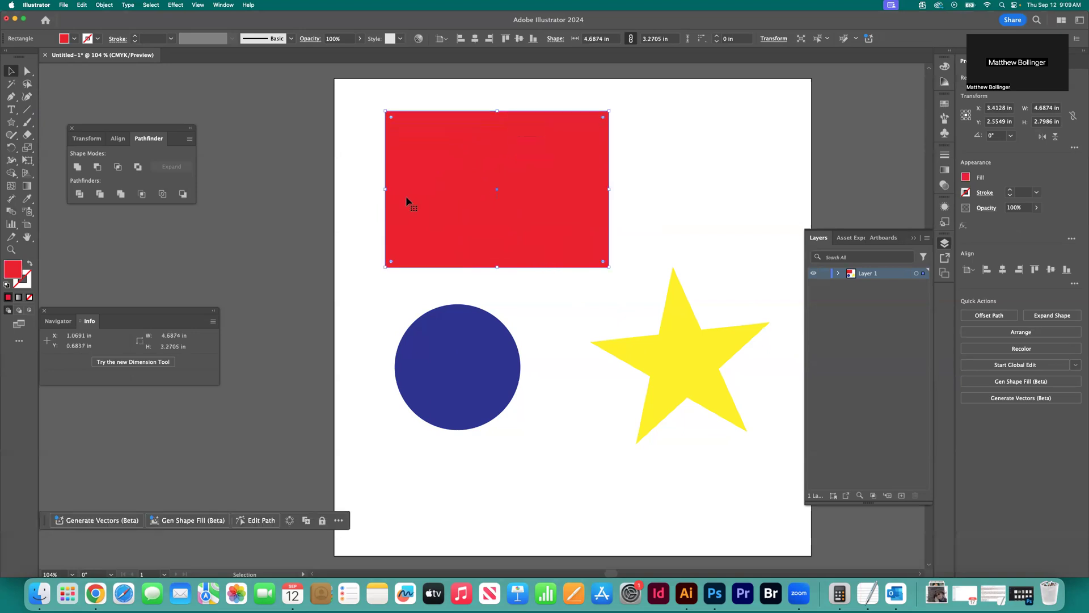
drag(385, 189, 359, 191)
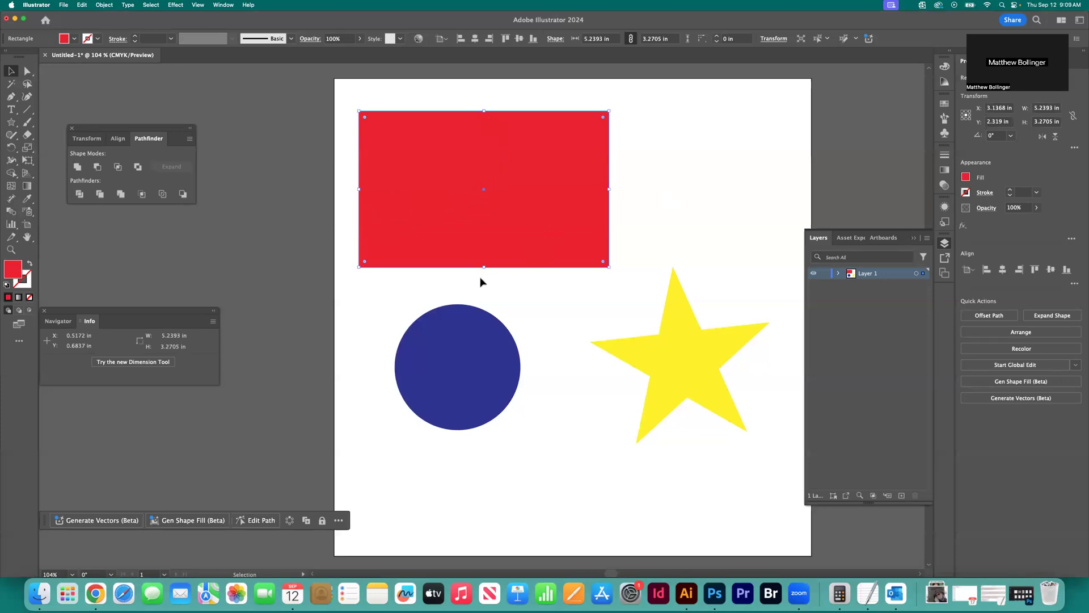
drag(610, 270, 627, 251)
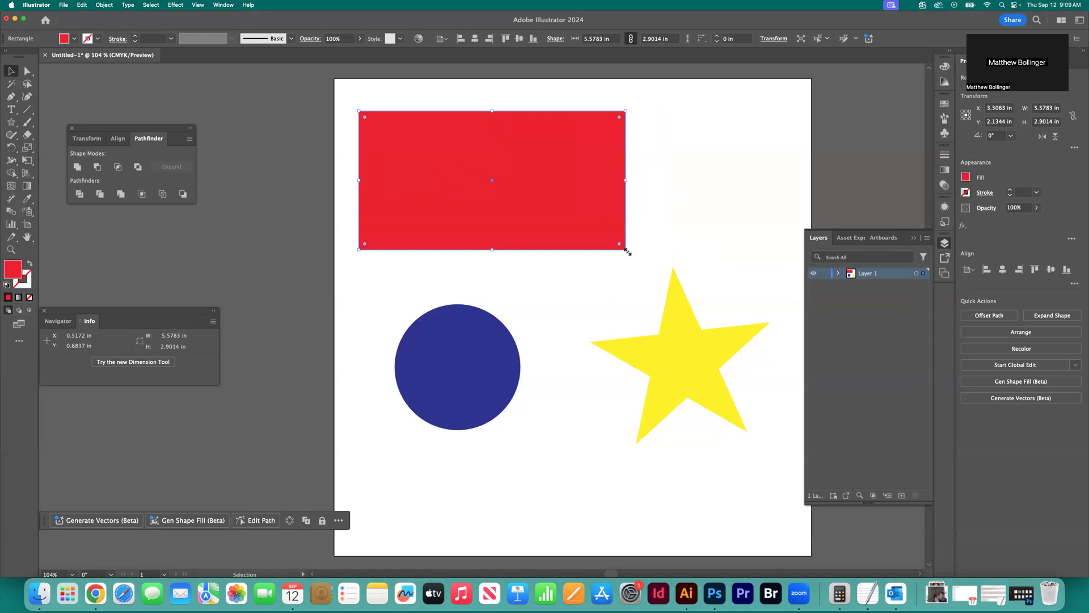
click(289, 145)
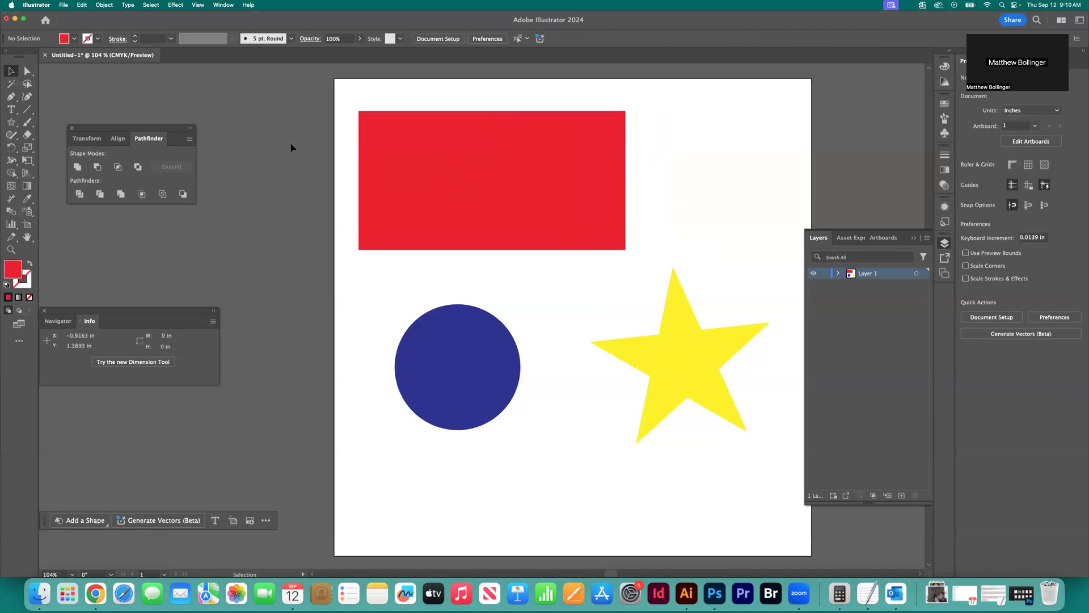
Rotate the yellow star counterclockwise to an angle of about 264.4° and move it to about X 7.04 in, Y 6.19 in
click(682, 339)
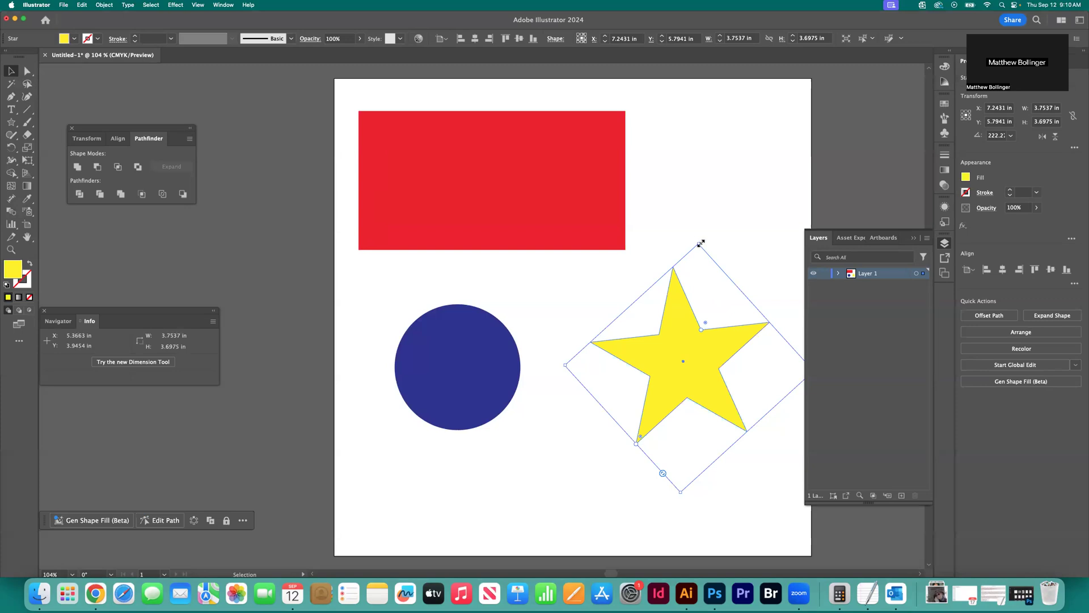
drag(699, 240, 623, 274)
drag(705, 328, 682, 332)
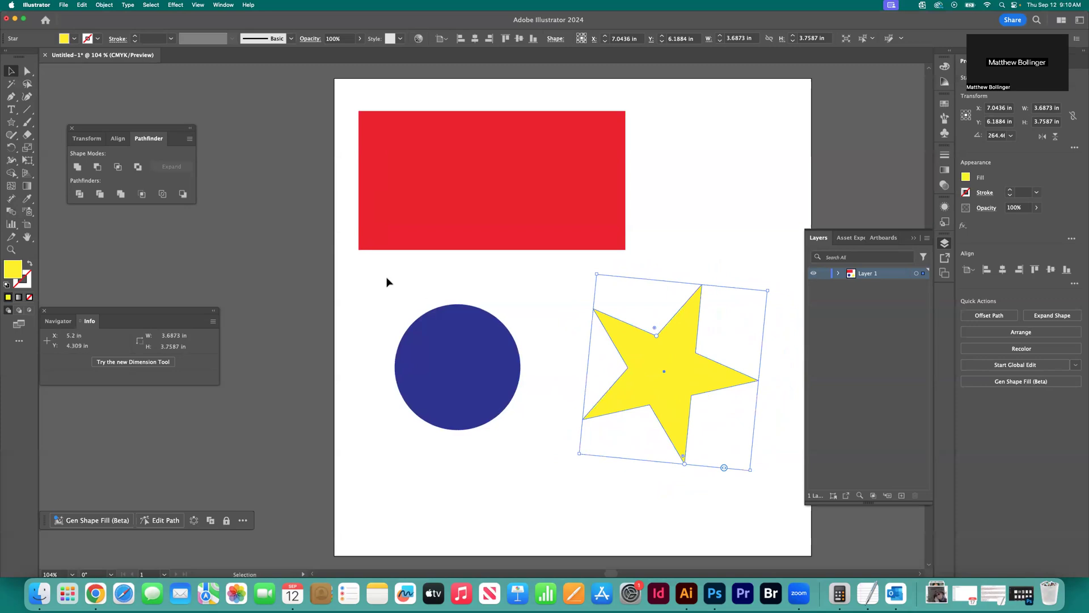
click(354, 295)
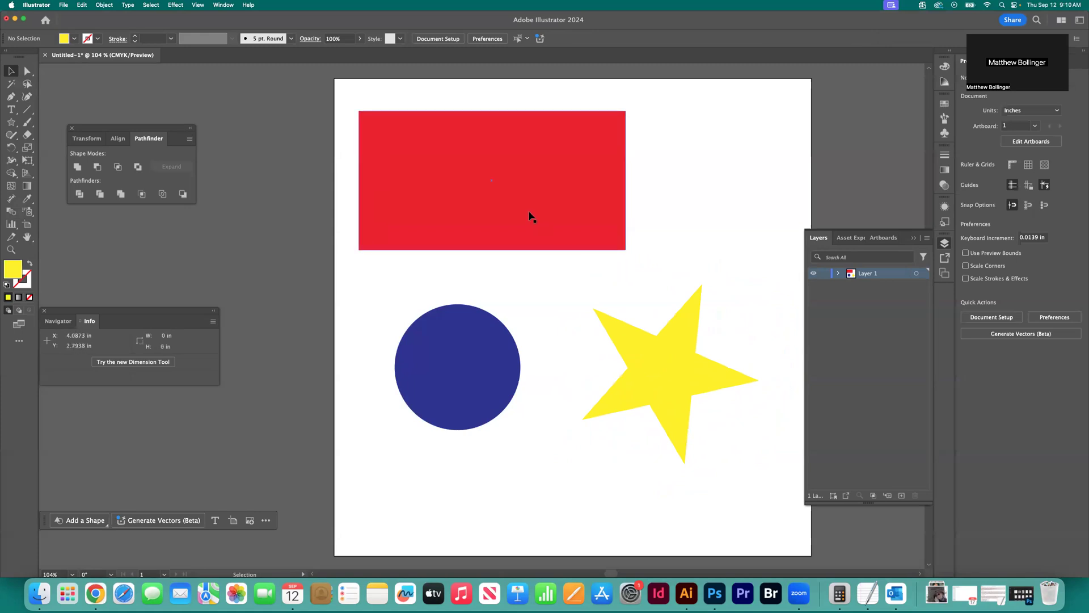
Round all corners of the red rectangle to a radius of about 0.68 in
click(445, 189)
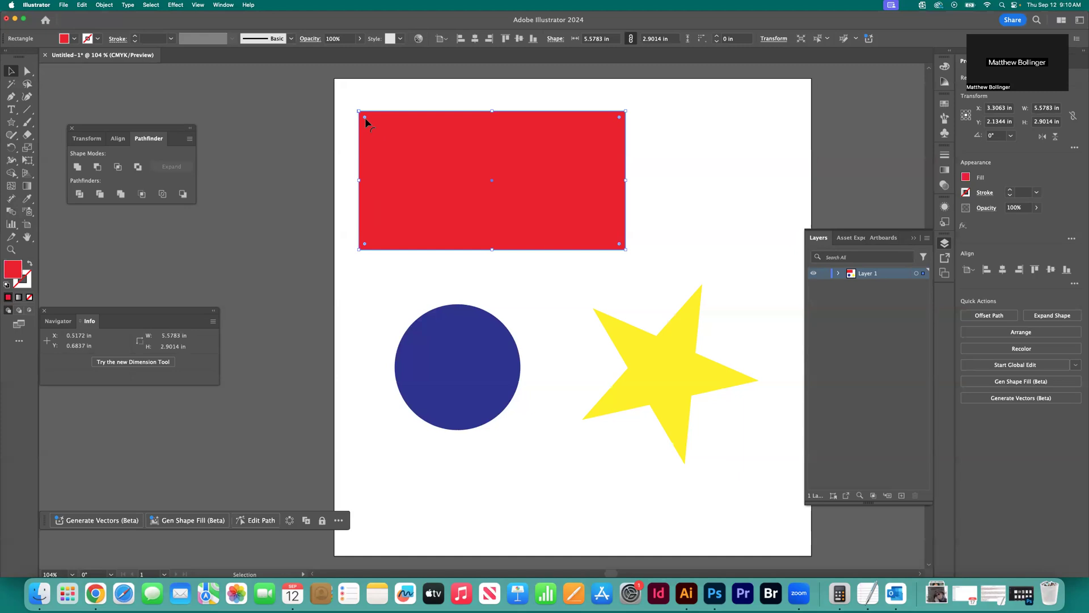
scroll(364, 122, up, 5)
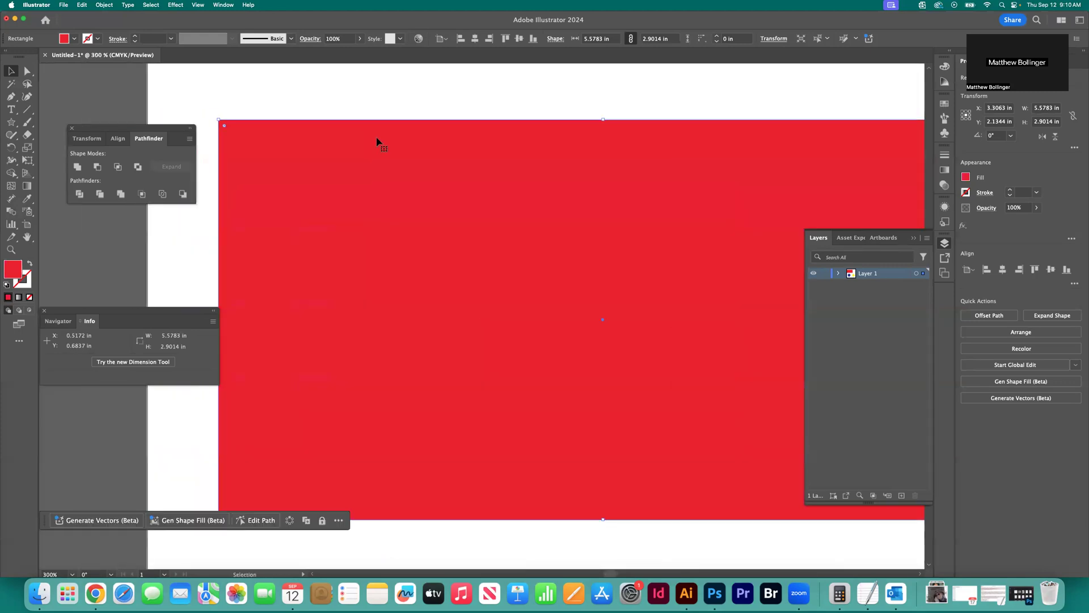
click(377, 142)
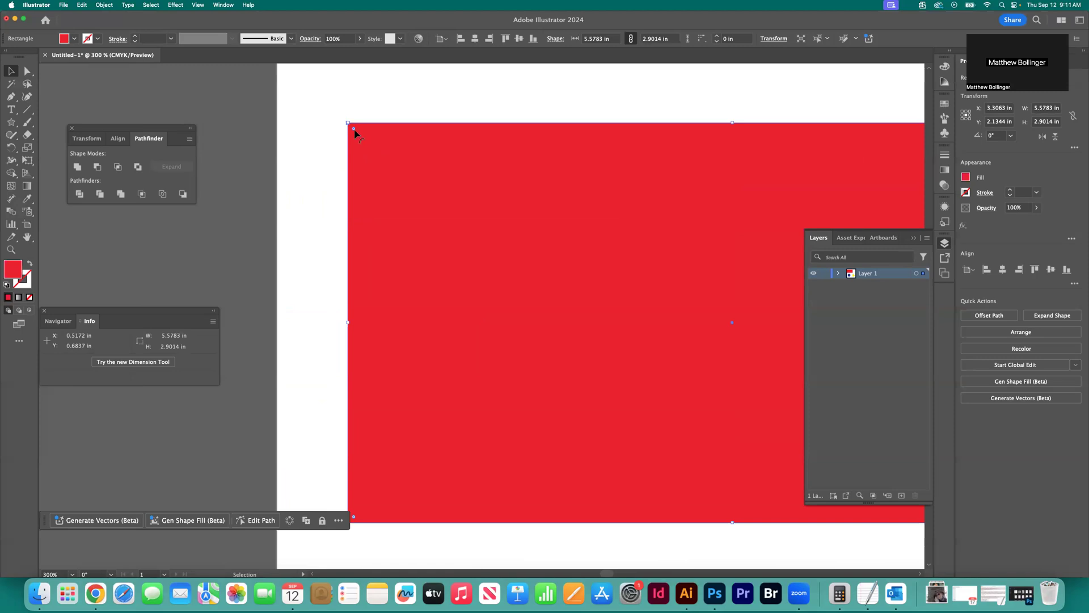
drag(354, 130, 445, 211)
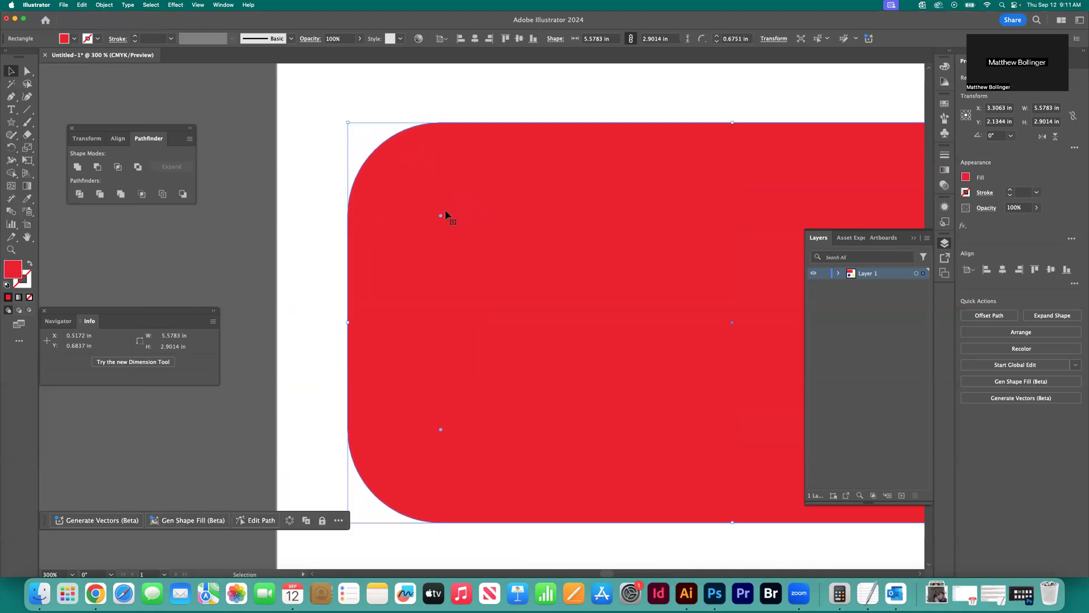
key(super+minus)
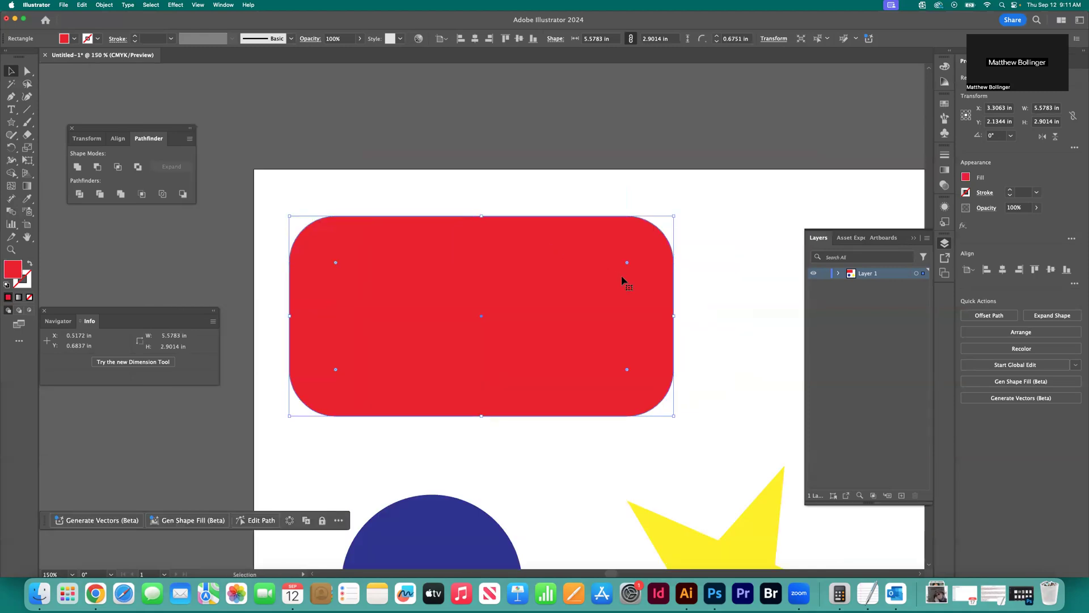
Adjust the corner rounding from the rectangle's upper-right corner, and undo the corner rounding
mouse_move(627, 262)
mouse_down()
mouse_move(640, 254)
mouse_move(623, 268)
mouse_up()
drag(633, 256, 645, 246)
key(super+z)
key(super+z)
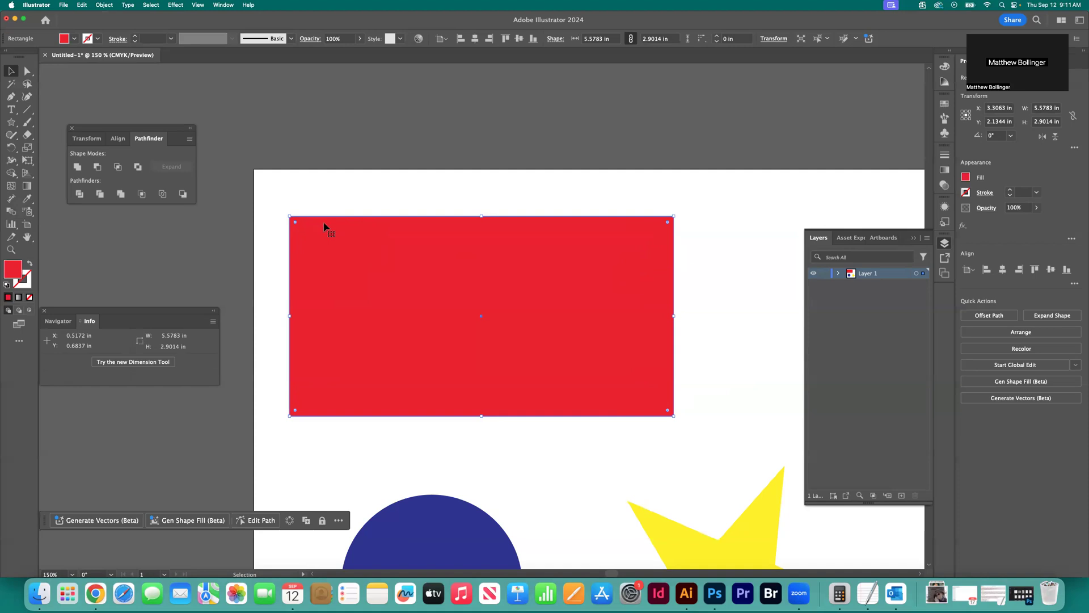
Move the red rectangle horizontally to about X 3.52 in and clear the selection
drag(410, 253, 424, 253)
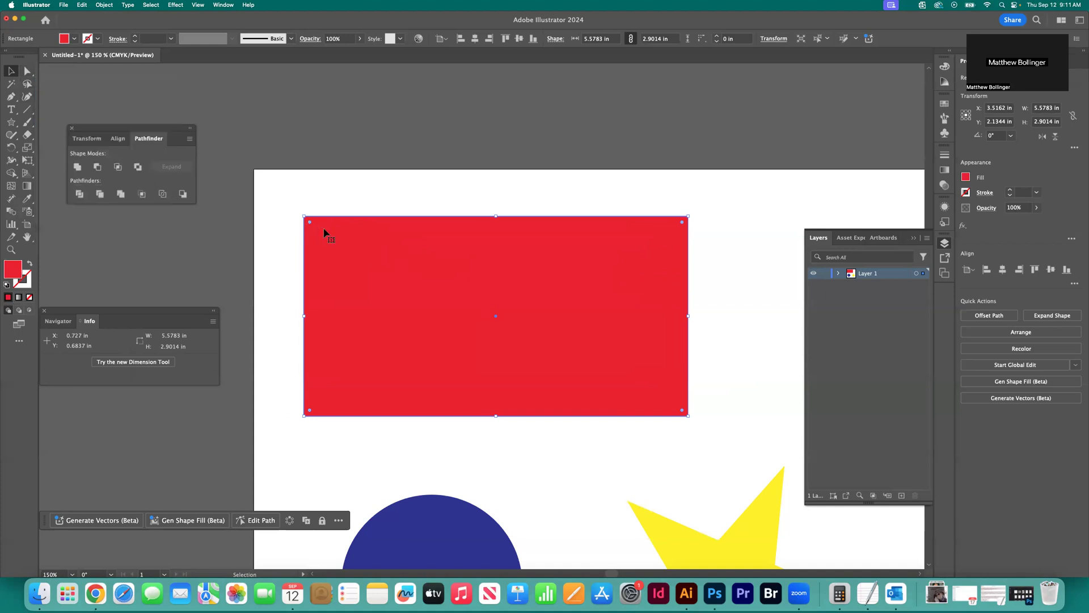
key(a)
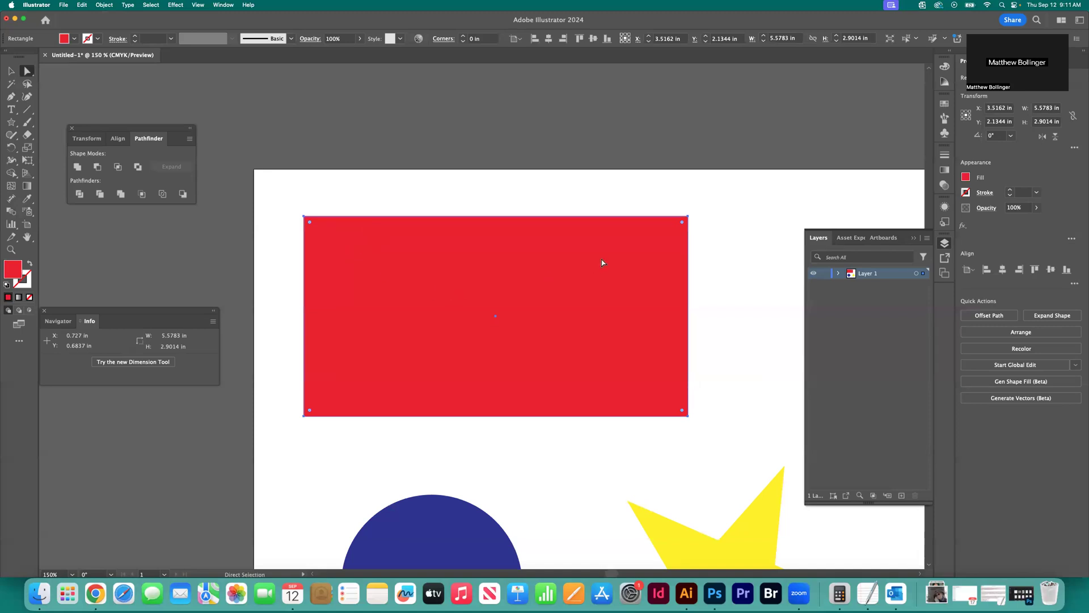
click(9, 72)
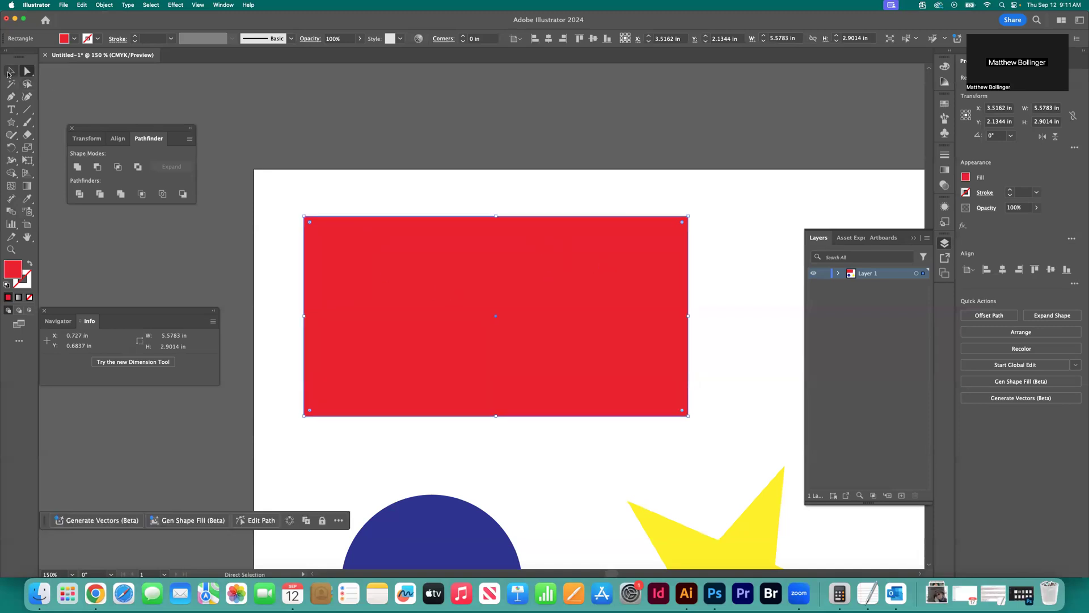
click(378, 190)
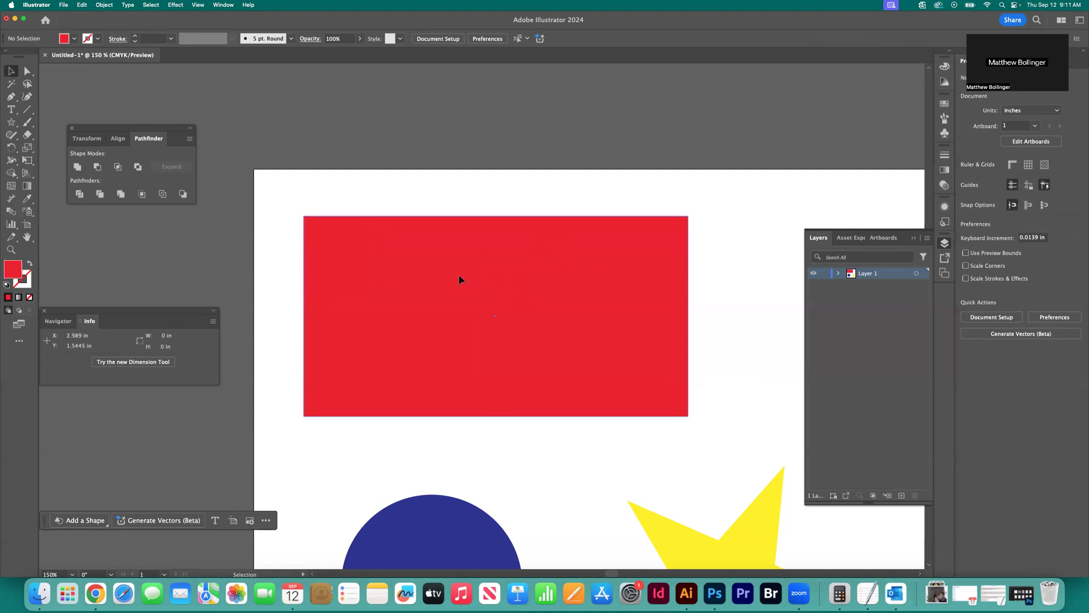
Pull the red rectangle's upper-left anchor point diagonally inward with the Direct Selection tool, and deselect the shape
click(460, 279)
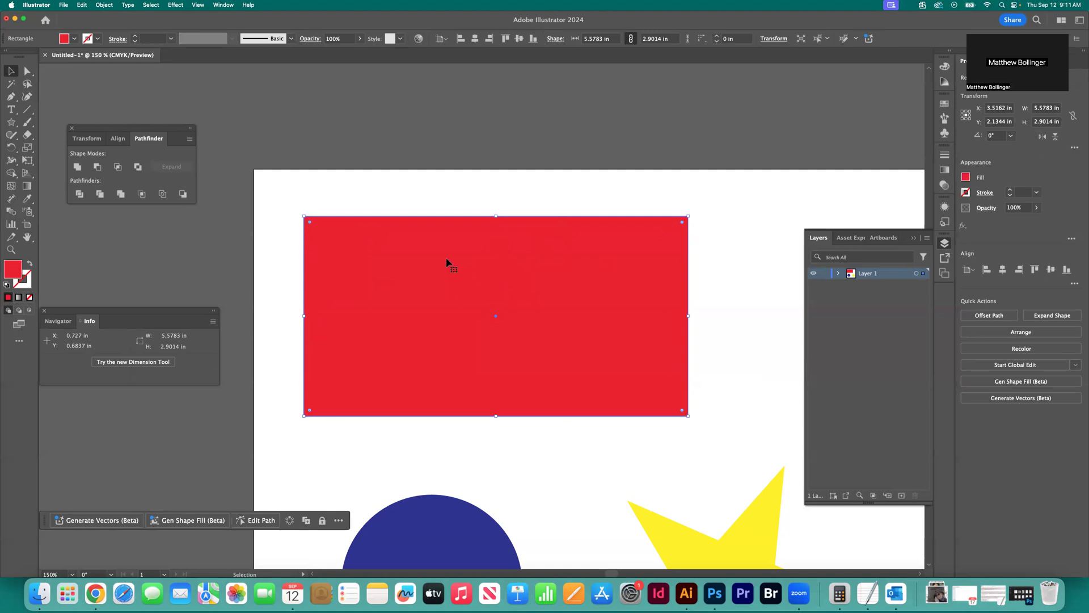
key(a)
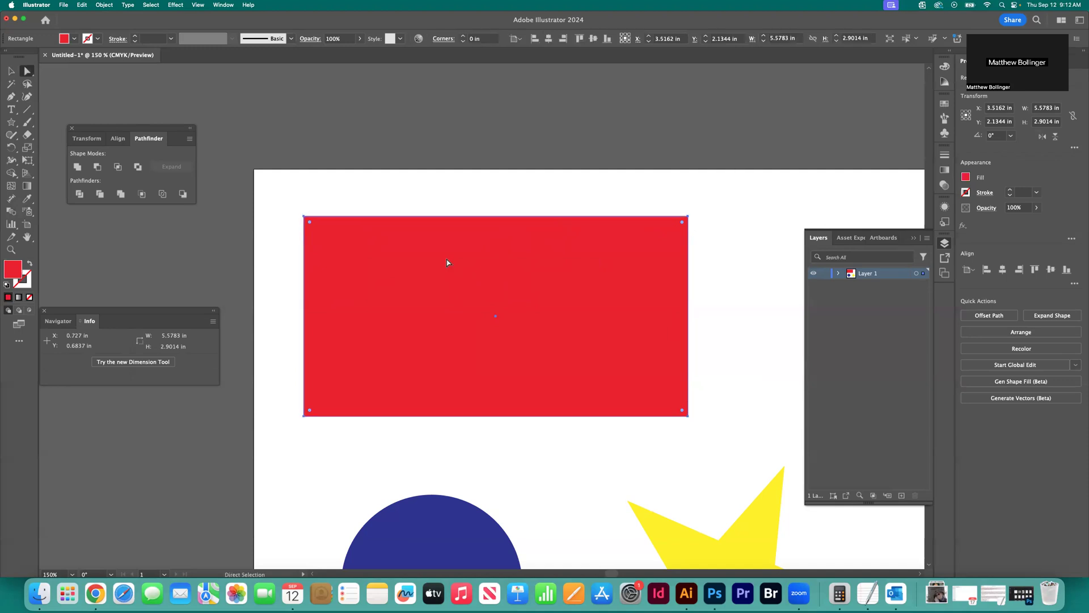
click(303, 216)
scroll(323, 248, right, 2)
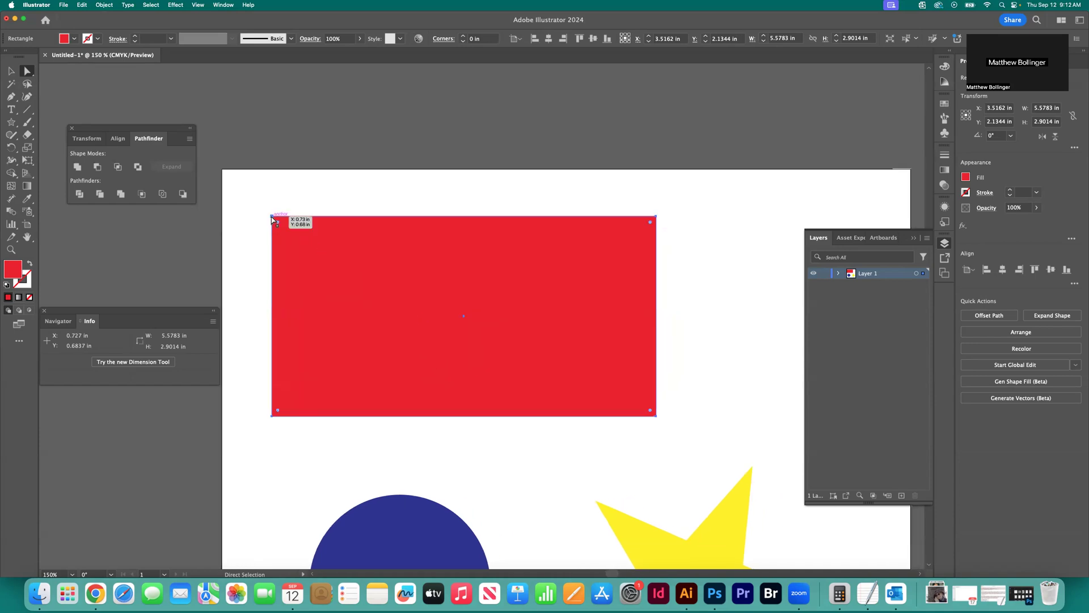
drag(272, 218, 335, 278)
click(305, 284)
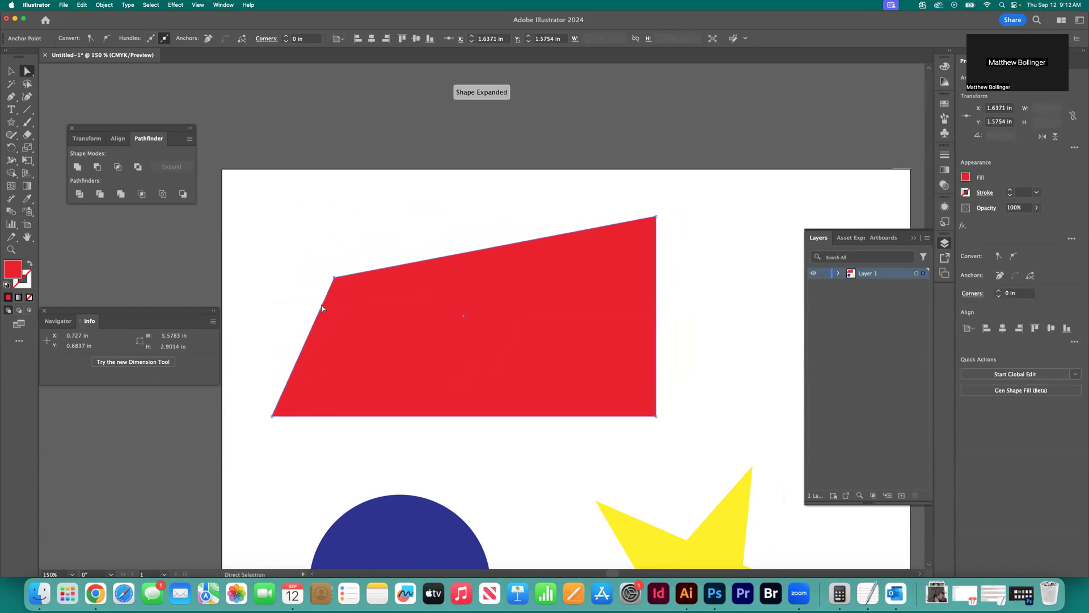
Move the red shape's upper-left anchor point up and to the right, to about X 2.77 in, Y 0.41 in
click(353, 306)
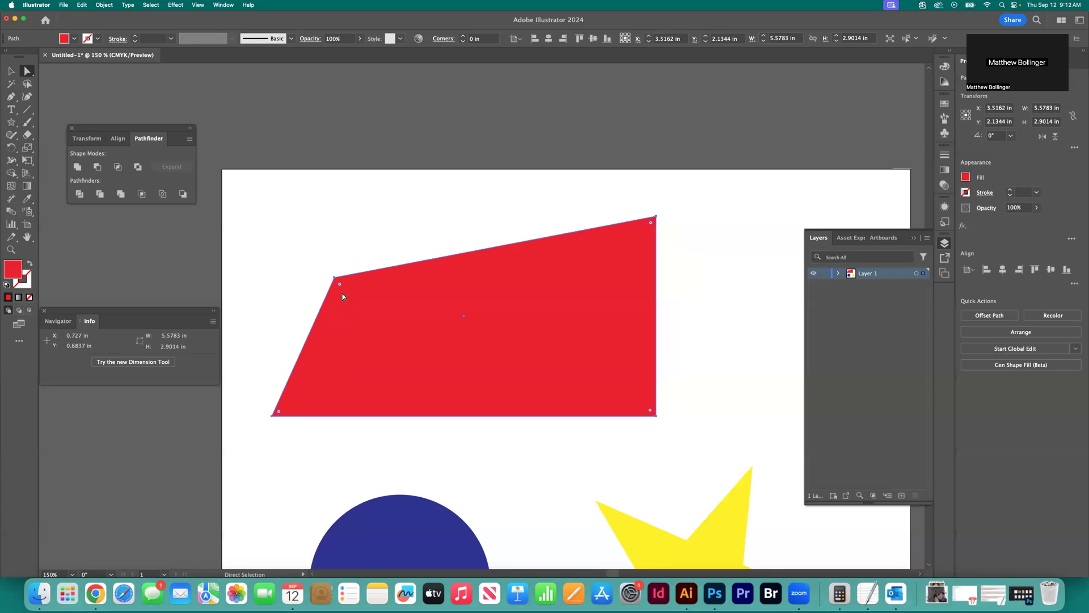
click(335, 277)
drag(334, 276, 413, 199)
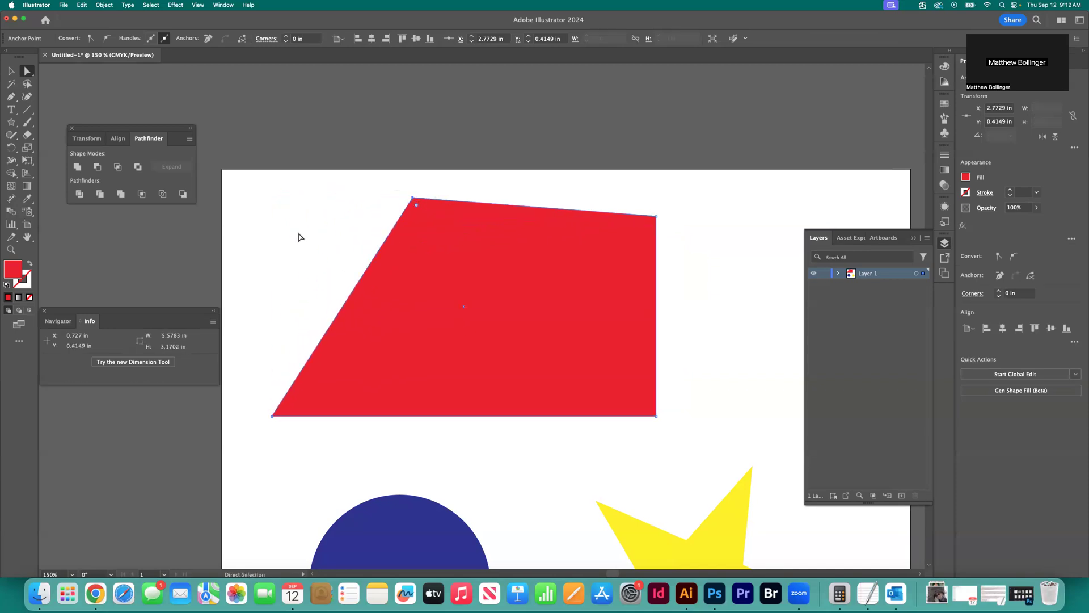
Pull the red shape's upper-left anchor point down and inward with the Direct Selection tool, reducing the shape's height to about 2.9 in
click(423, 253)
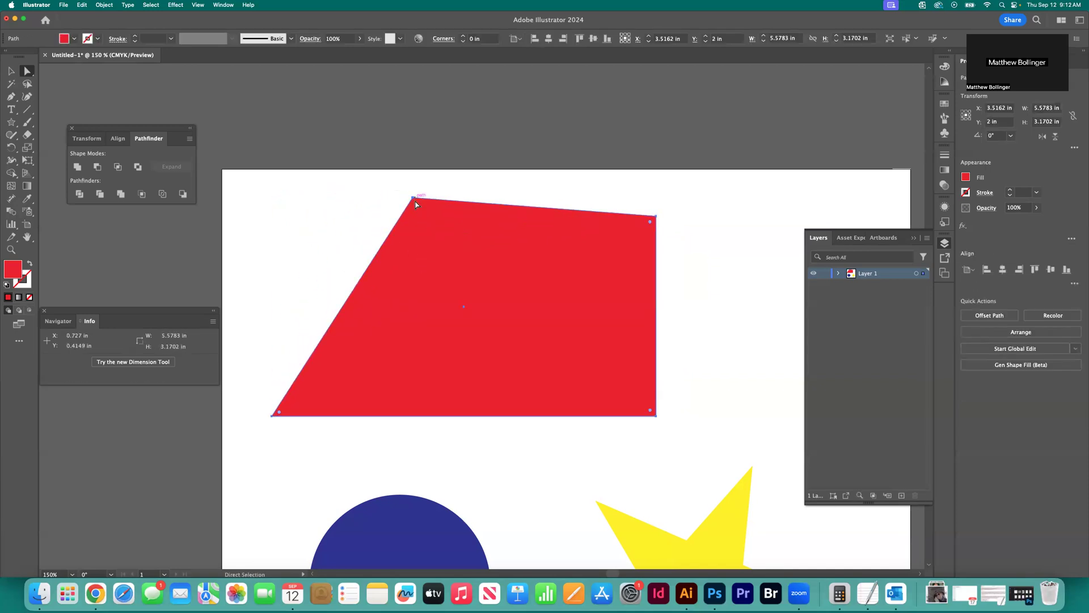
click(395, 223)
drag(416, 202, 443, 253)
click(380, 268)
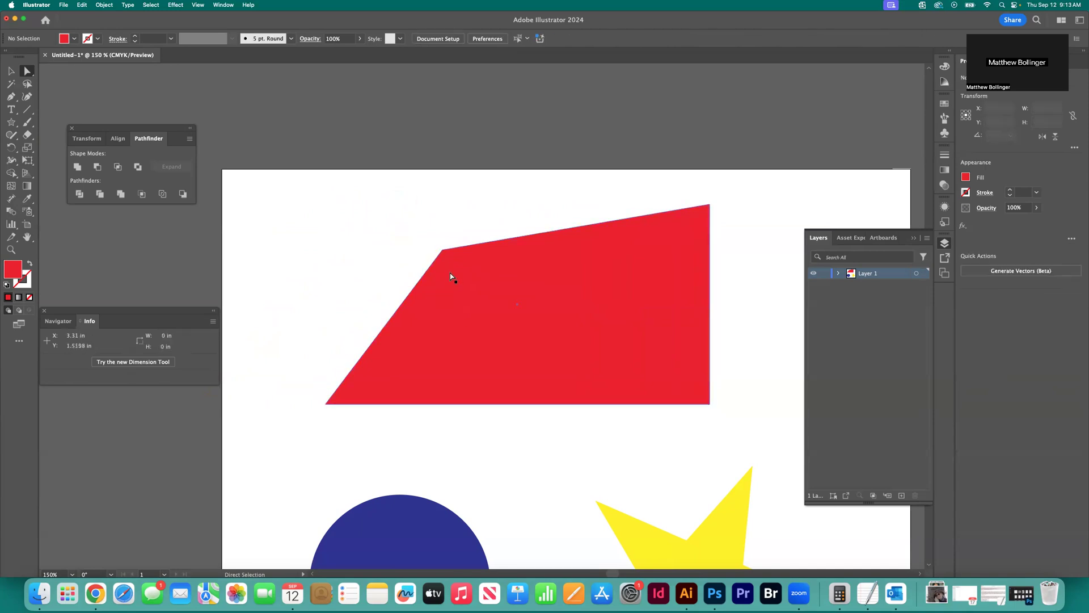
Move the whole red shape, keeping its form, to about X 4.23 in, Y 1.79 in
mouse_move(440, 251)
mouse_down()
mouse_move(409, 257)
mouse_move(395, 243)
mouse_move(418, 237)
mouse_move(456, 253)
mouse_up()
click(399, 244)
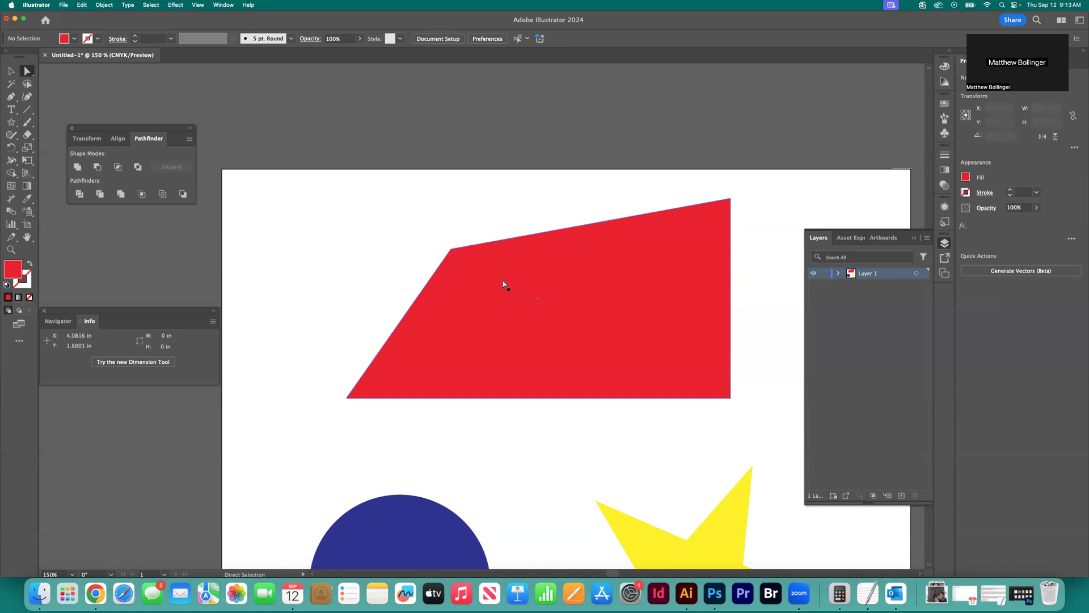
click(468, 279)
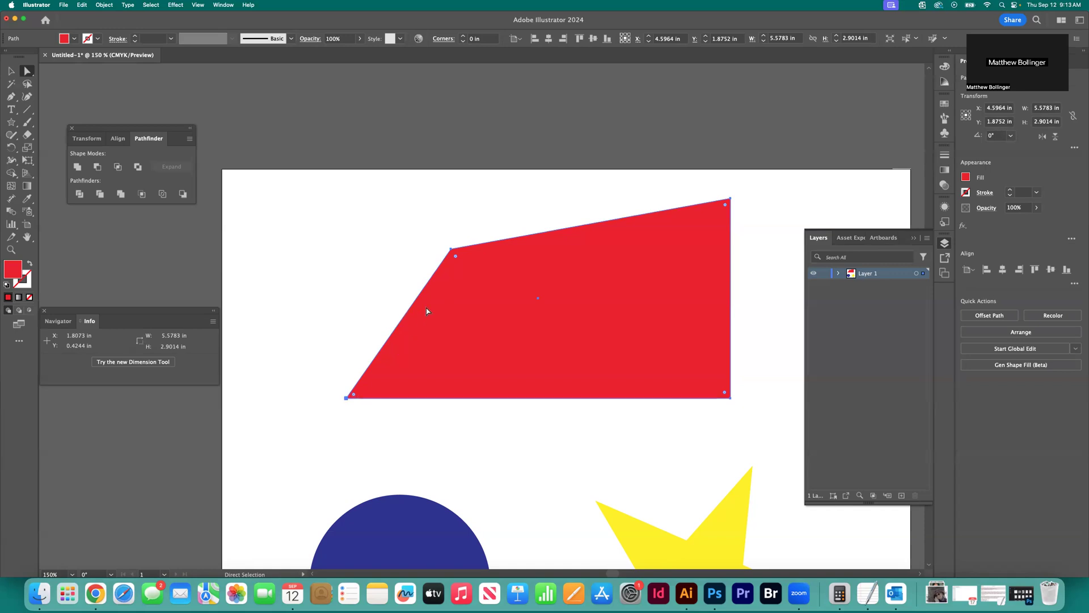
drag(346, 398, 322, 392)
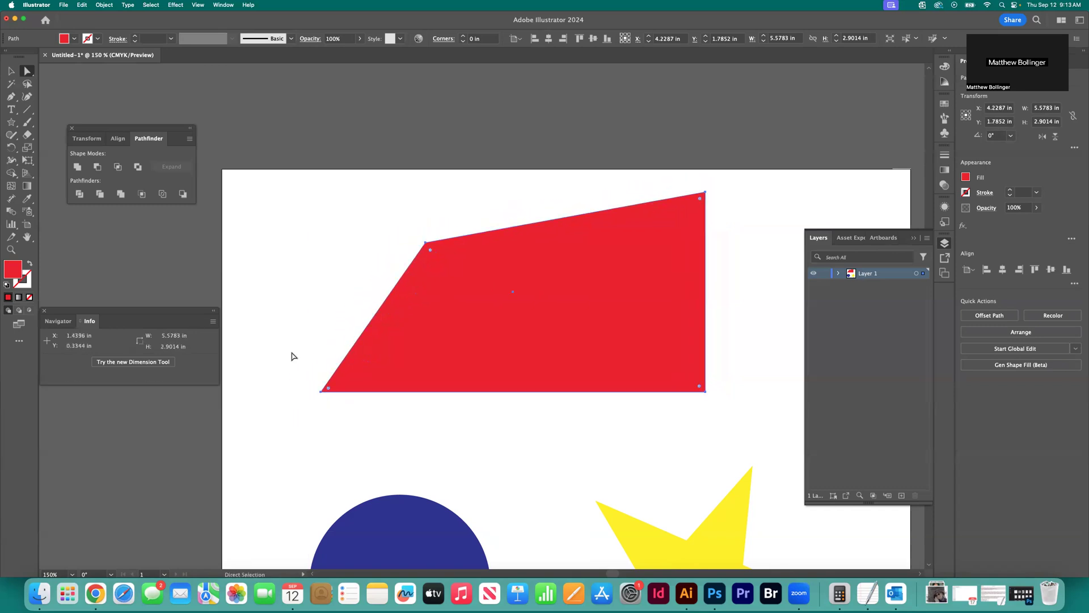
Toggle Snap to Point, move the red shape so its lower-left corner meets the yellow star's upper tip, and deselect it
click(194, 7)
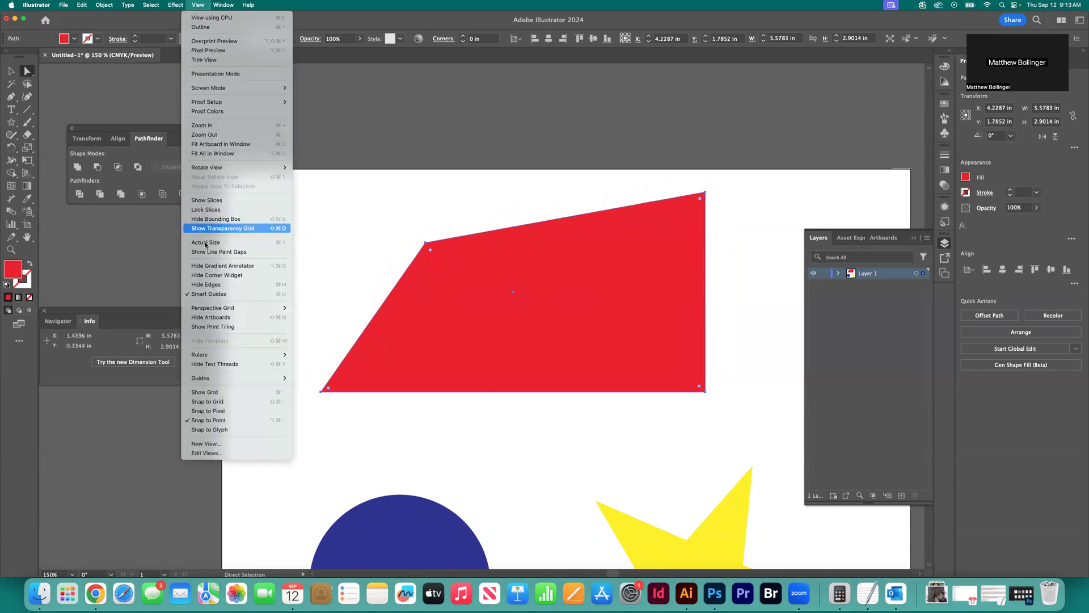
click(242, 421)
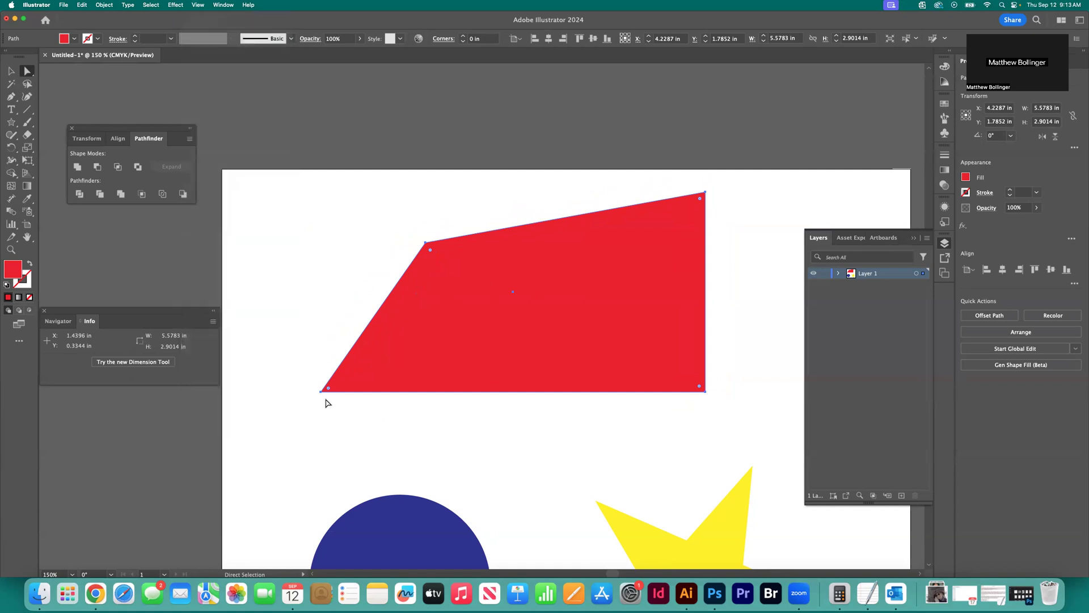
scroll(328, 402, right, 2)
scroll(335, 404, down, 1)
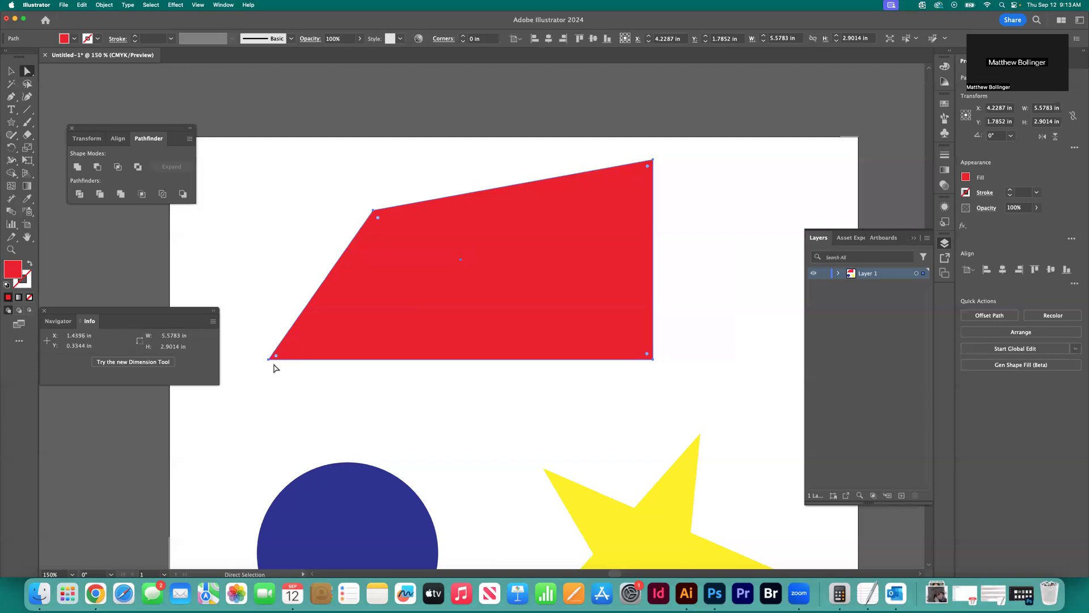
click(702, 450)
click(700, 435)
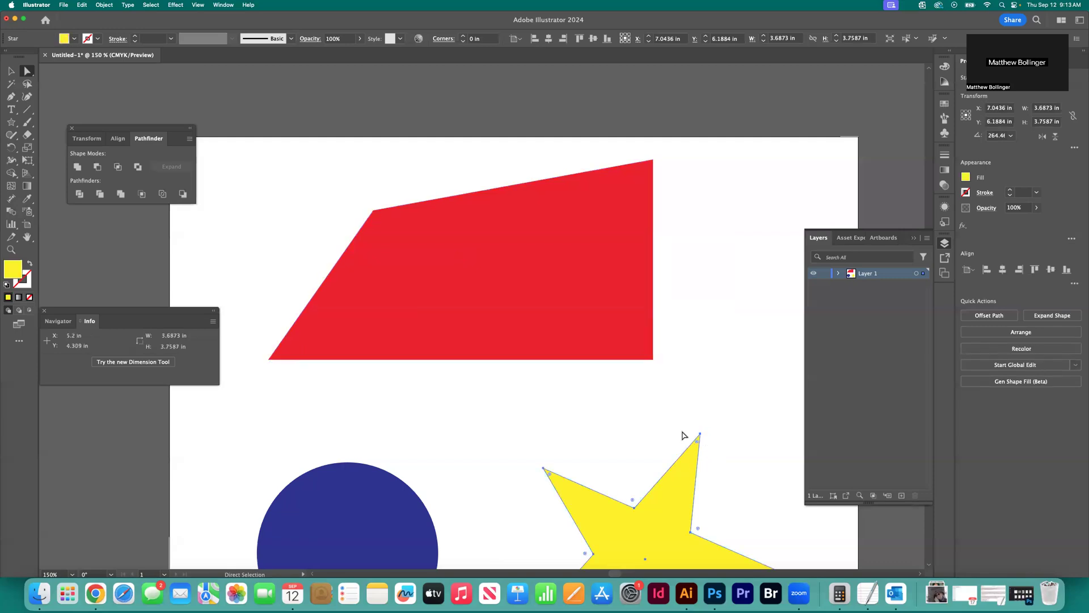
click(270, 359)
drag(269, 360, 702, 435)
scroll(573, 339, right, 4)
scroll(574, 338, down, 3)
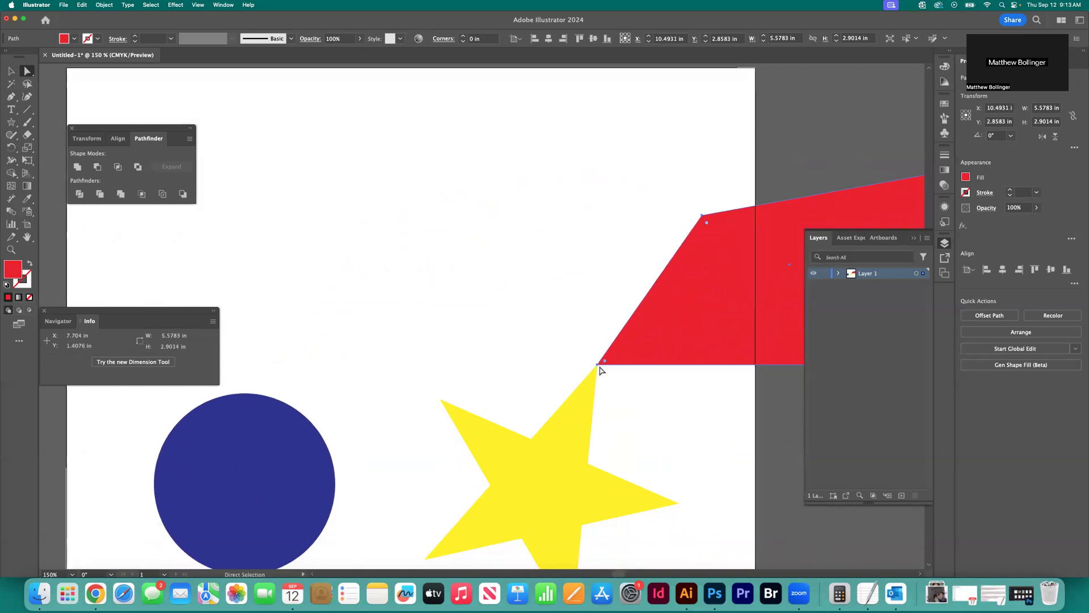
click(612, 383)
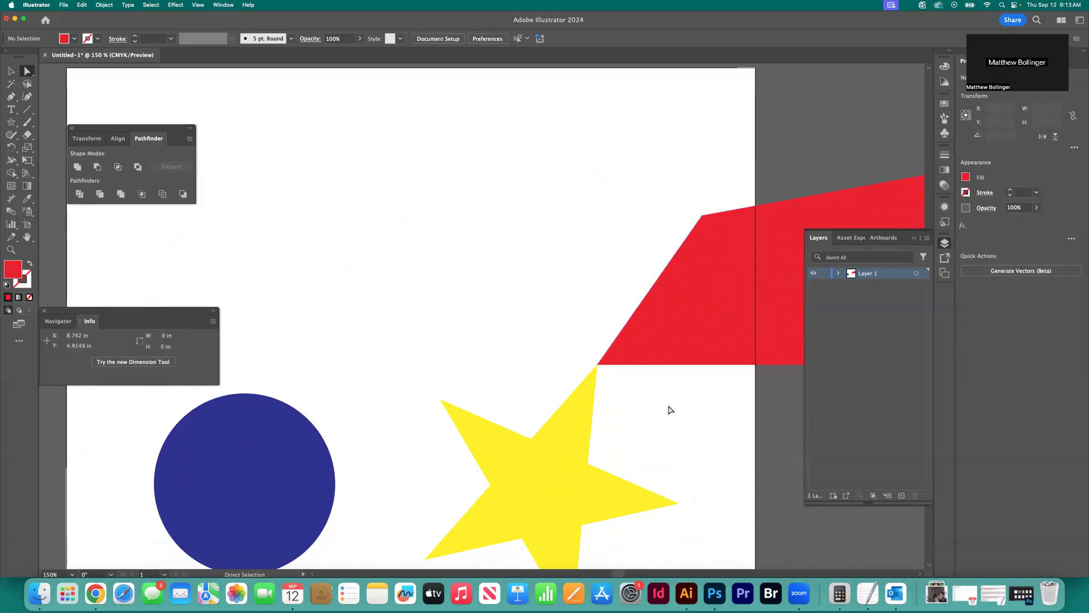
Move the red shape away from the star to about X 6.46 in, Y 1.68 in, back onto the artboard
scroll(658, 374, up, 5)
scroll(674, 396, down, 2)
drag(669, 399, 391, 315)
scroll(445, 369, left, 3)
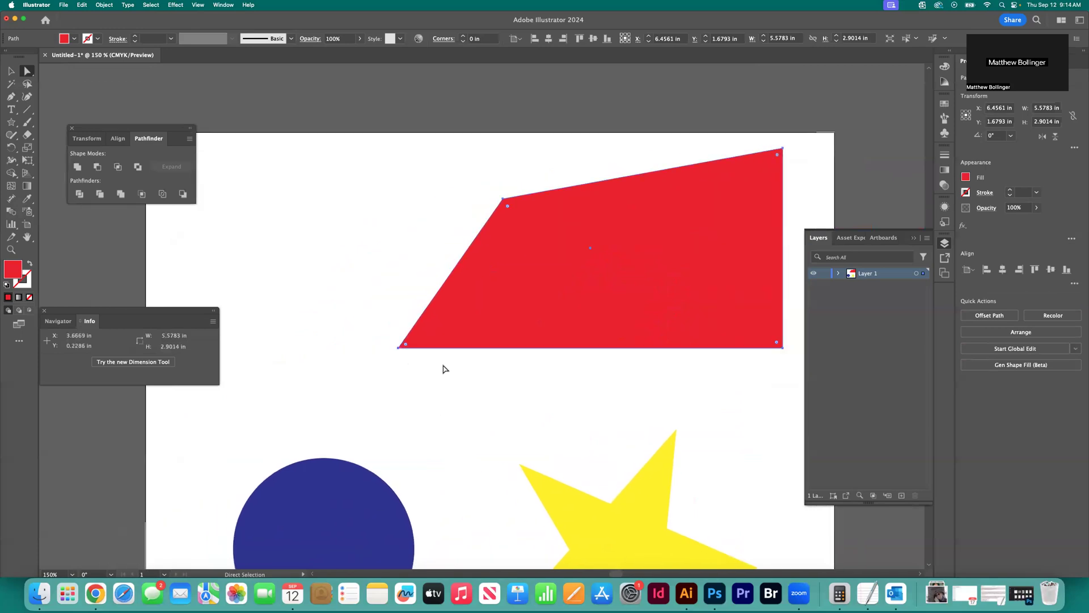
scroll(447, 369, up, 3)
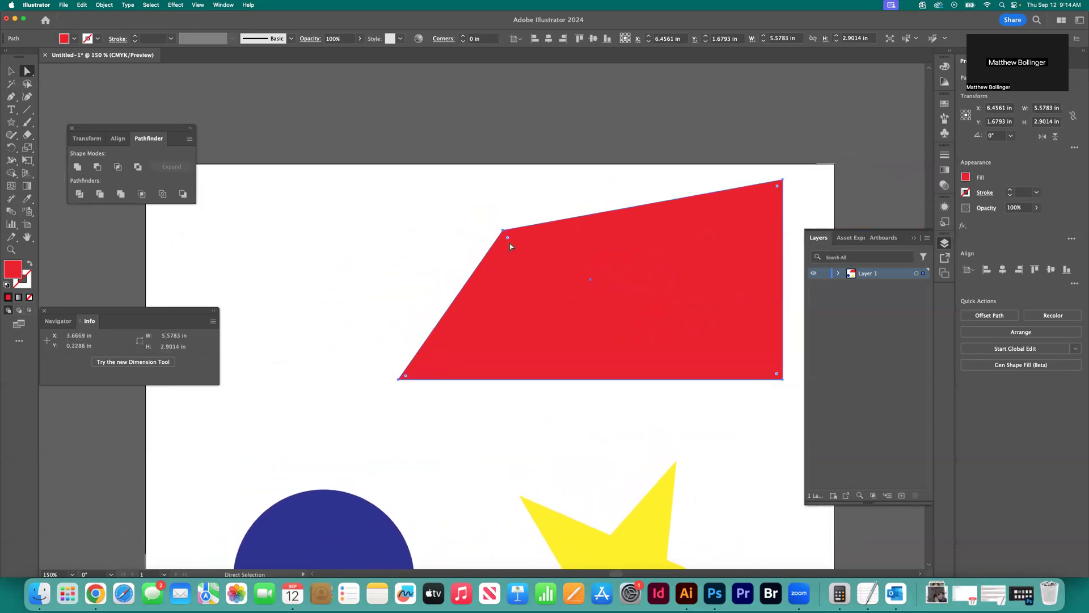
Round all corners of the red shape by about 0.3 in, and increase only the upper-left corner's rounding to about 1.5 in
mouse_move(508, 237)
mouse_down()
mouse_move(538, 267)
mouse_move(514, 250)
mouse_up()
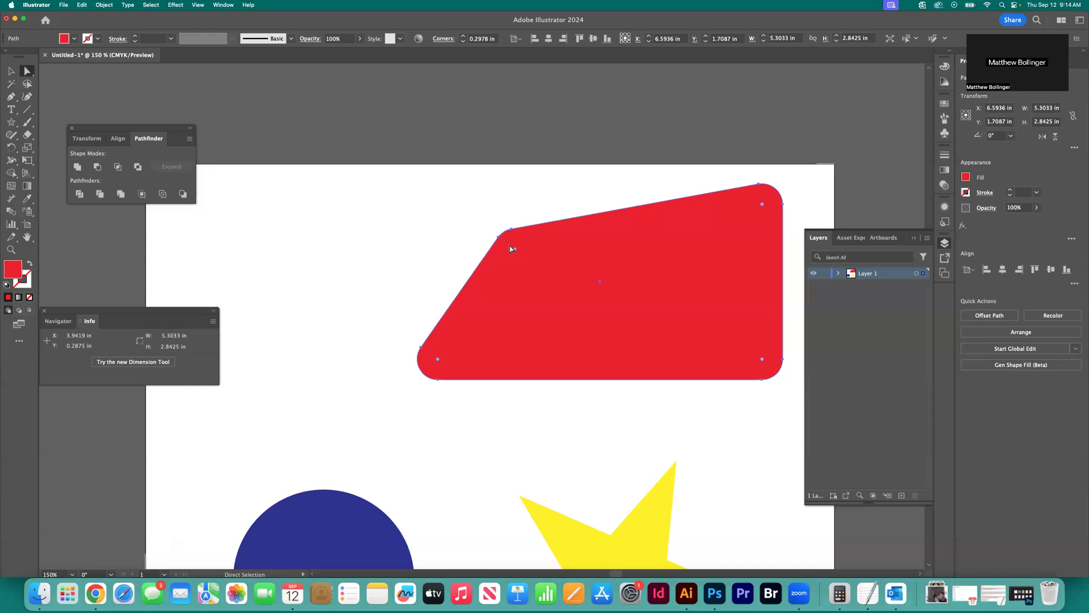
click(500, 239)
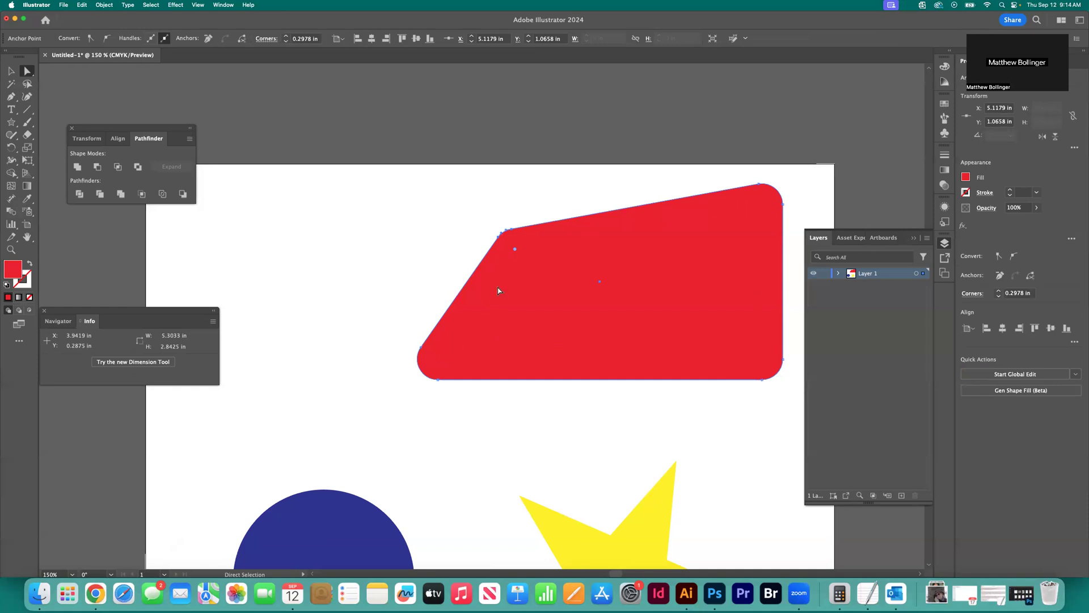
drag(515, 251, 580, 314)
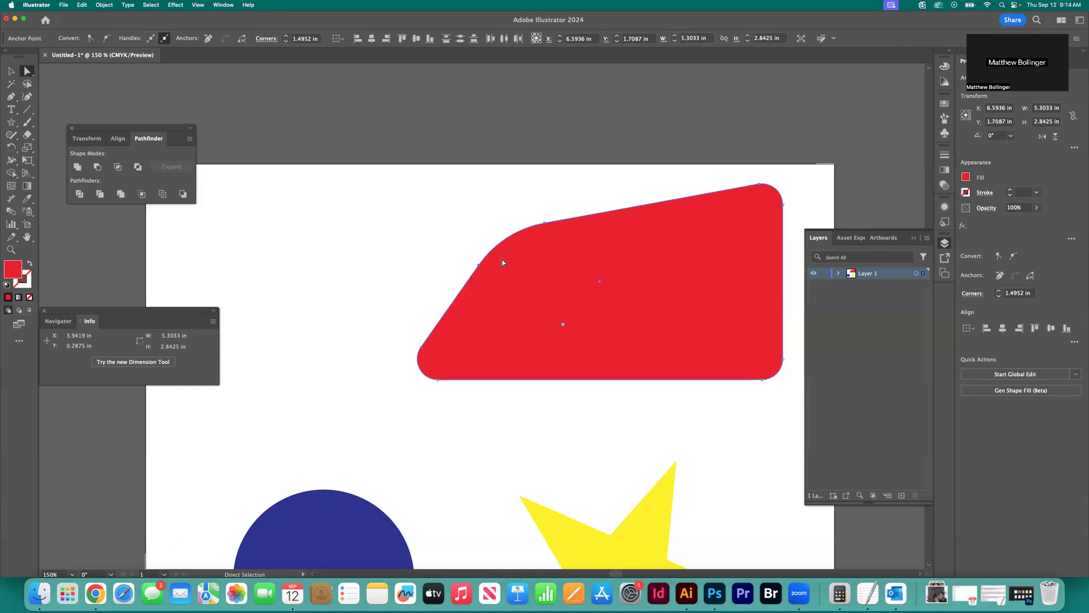
Try to stretch the blue circle into a flat ellipse about 3.79 in wide and 1.31 in high, and undo the distortion
scroll(270, 198, down, 6)
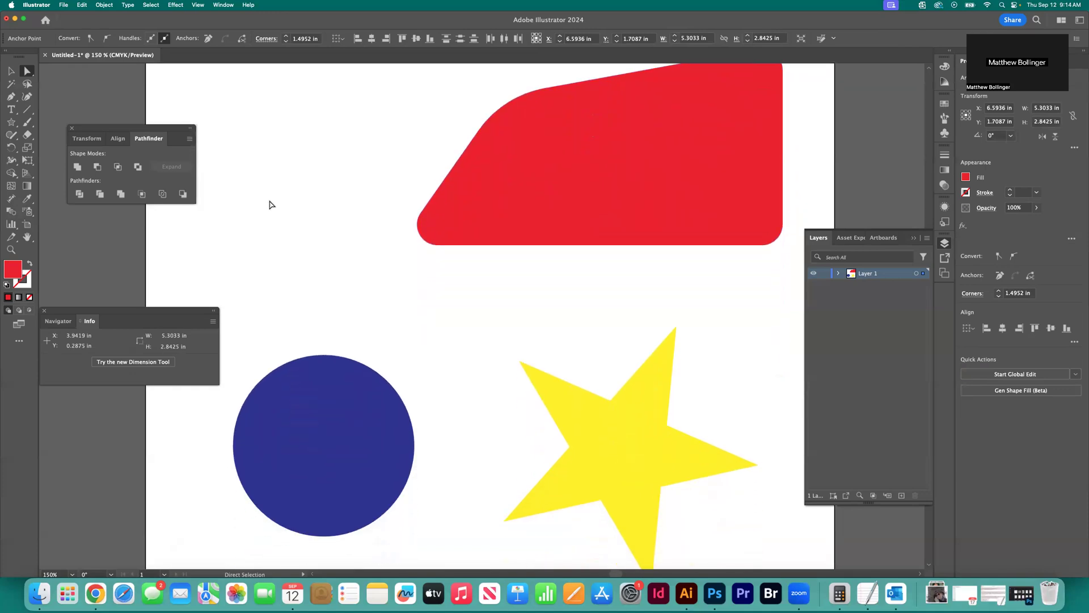
scroll(272, 192, left, 3)
scroll(272, 192, down, 2)
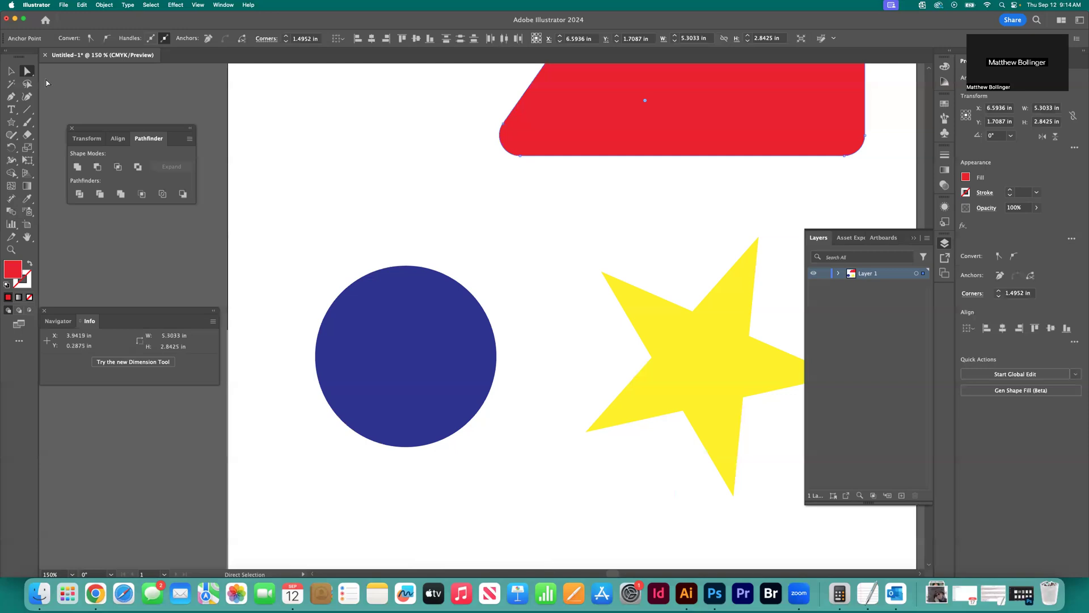
click(10, 72)
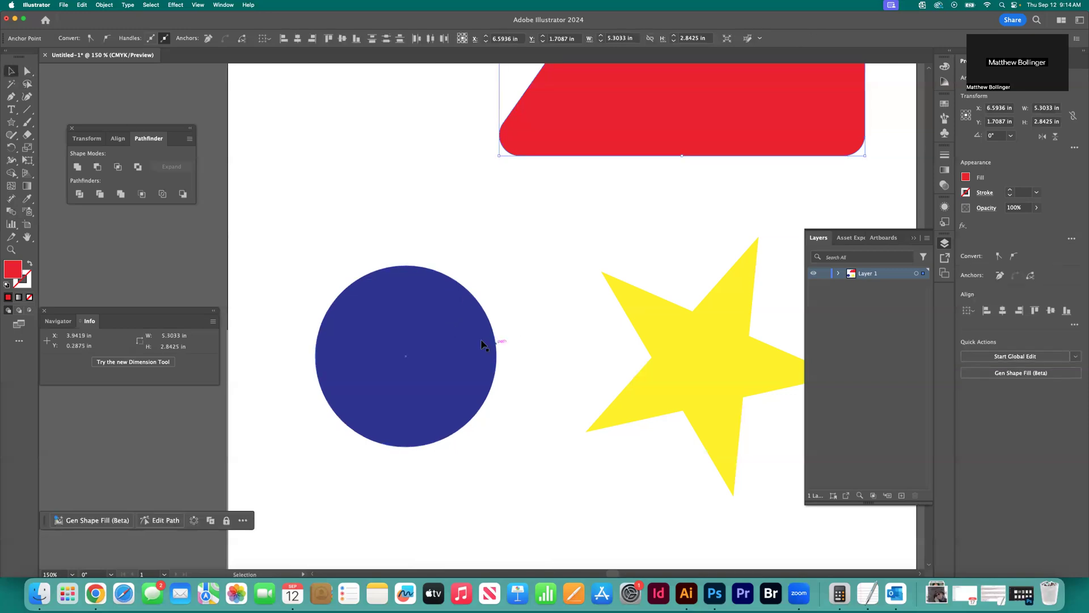
click(438, 334)
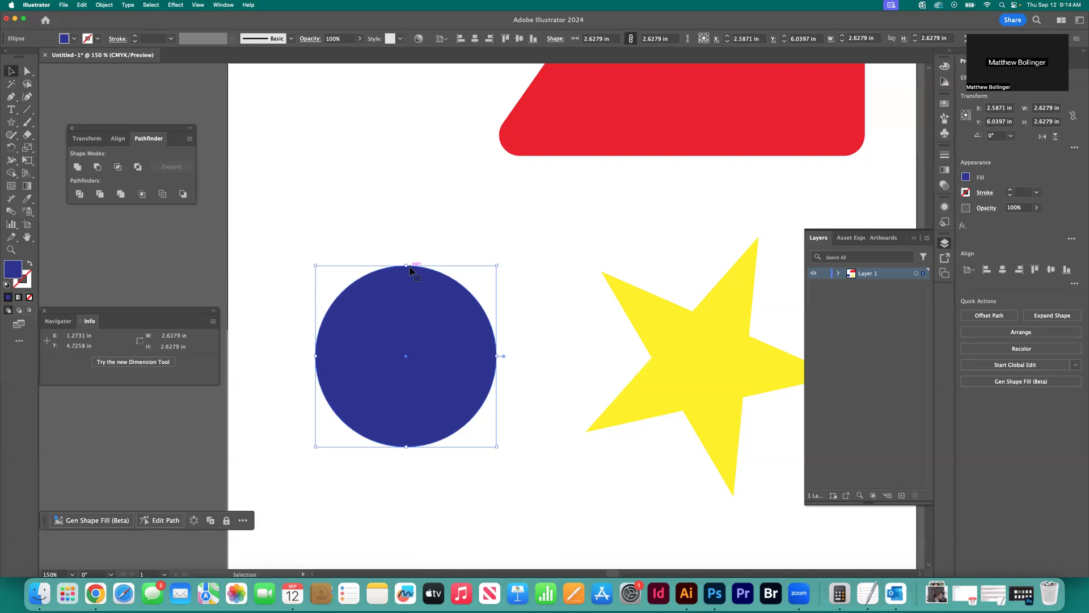
drag(498, 356, 577, 359)
drag(447, 266, 446, 356)
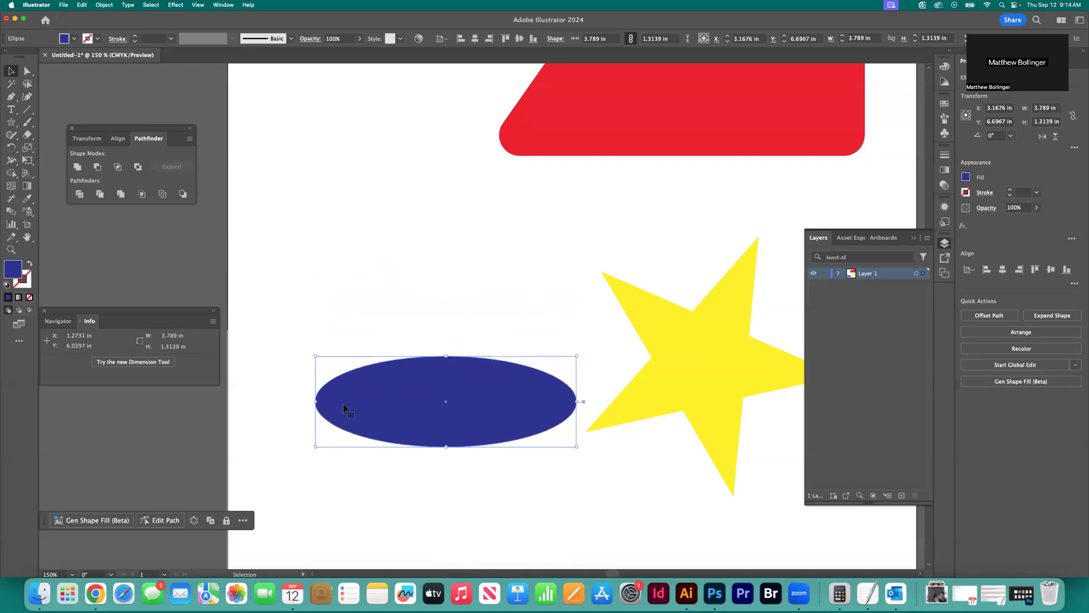
drag(316, 402, 346, 406)
key(super+z)
key(super+z)
key(super+z)
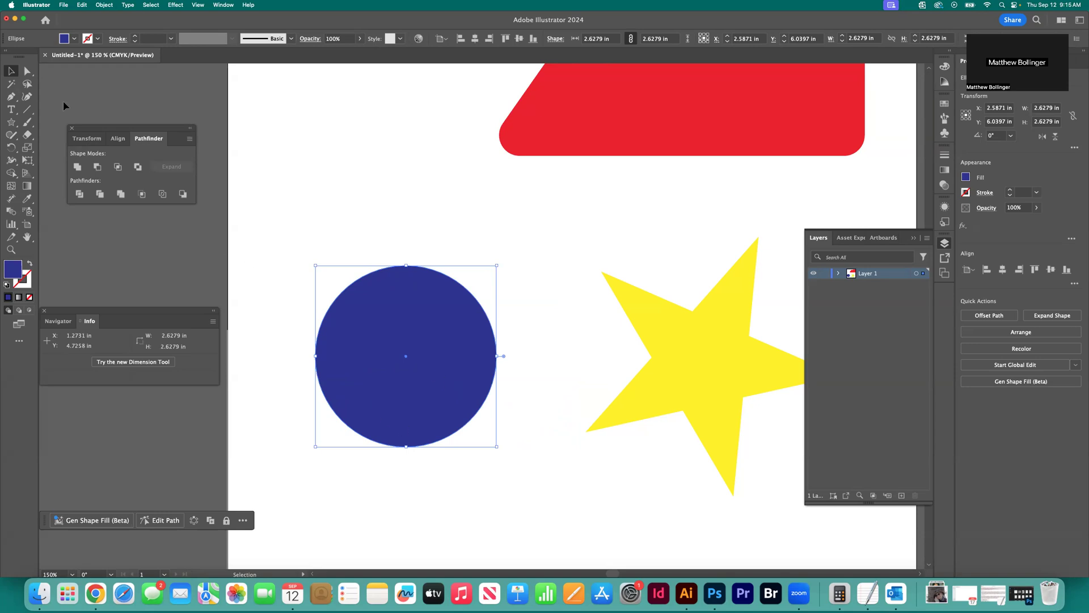
Try to shrink the blue circle unevenly to an ellipse about 2.08 in wide and 1.54 in high, and undo the resizing
drag(406, 265, 407, 318)
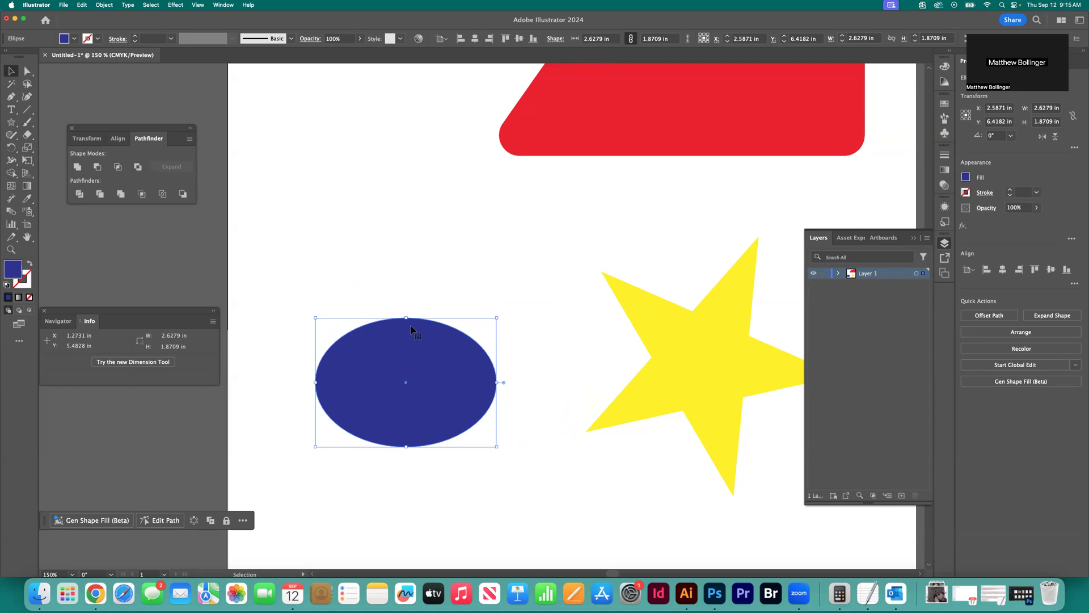
drag(407, 319, 412, 341)
drag(497, 393, 459, 394)
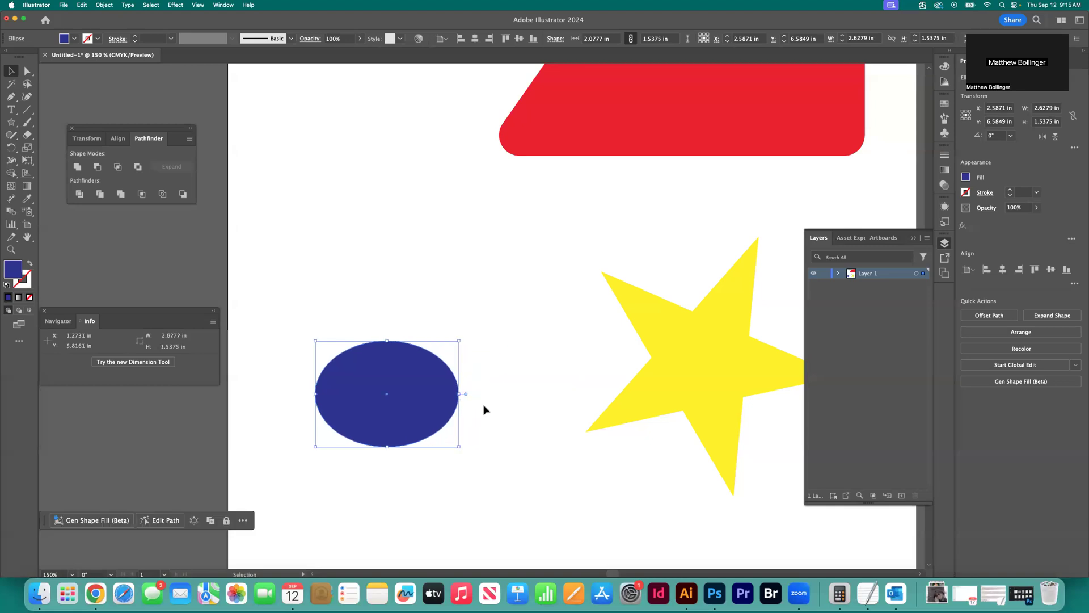
key(super+z)
key(super+z)
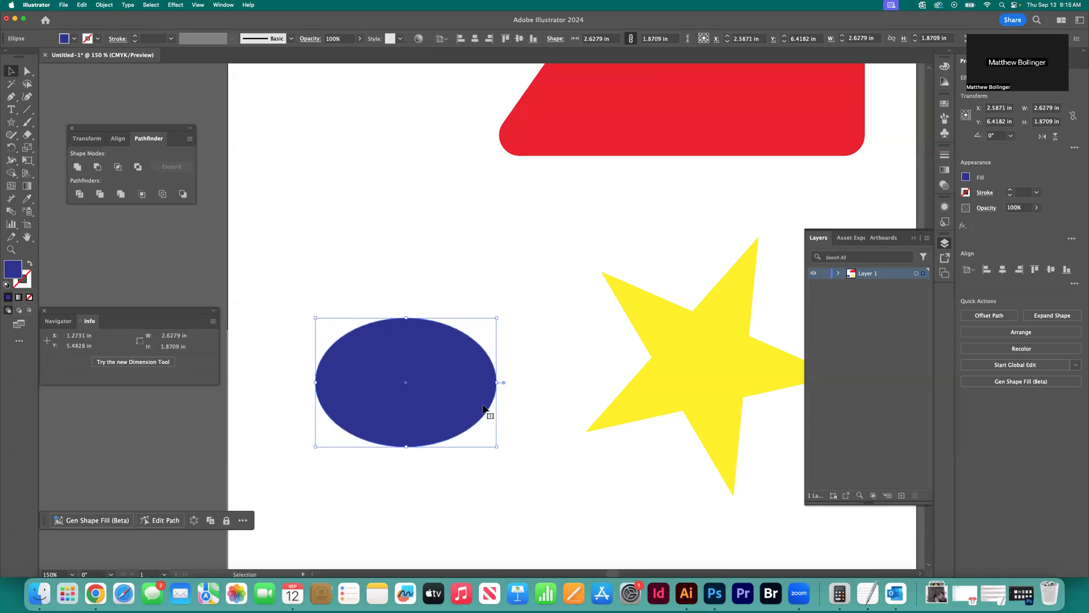
key(super+z)
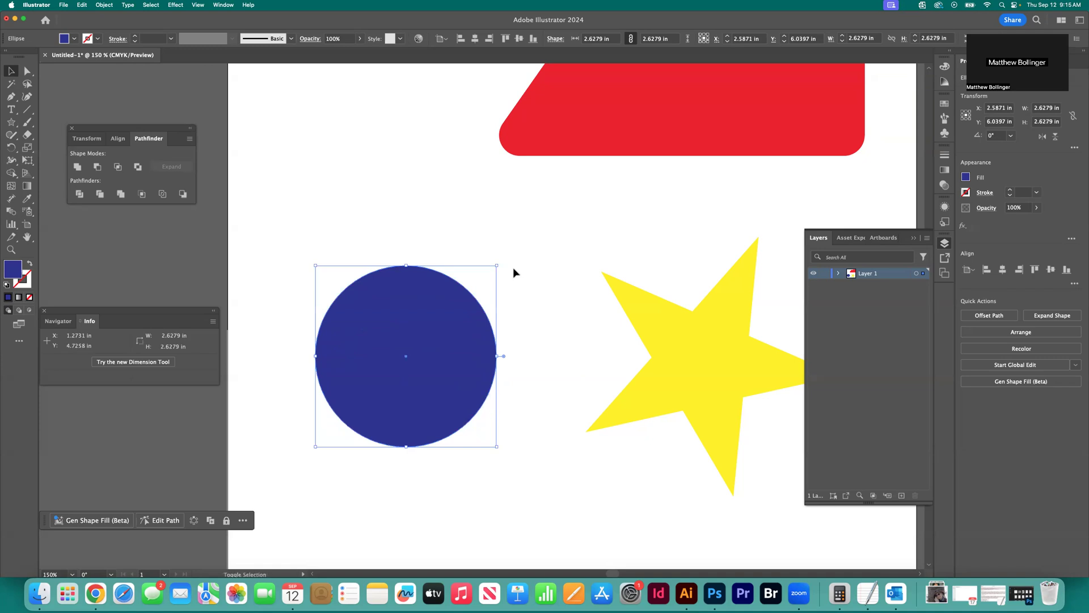
Scale the blue circle proportionally to about 2.53 in across and move it to about X 3.33 in, Y 5.9 in
drag(497, 266, 591, 204)
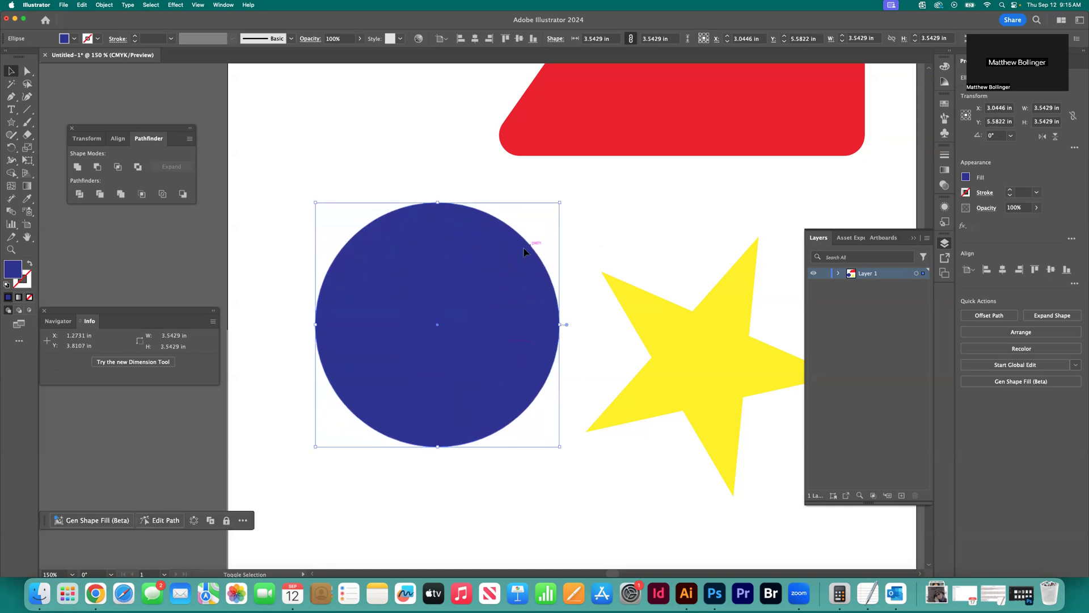
drag(560, 325, 379, 403)
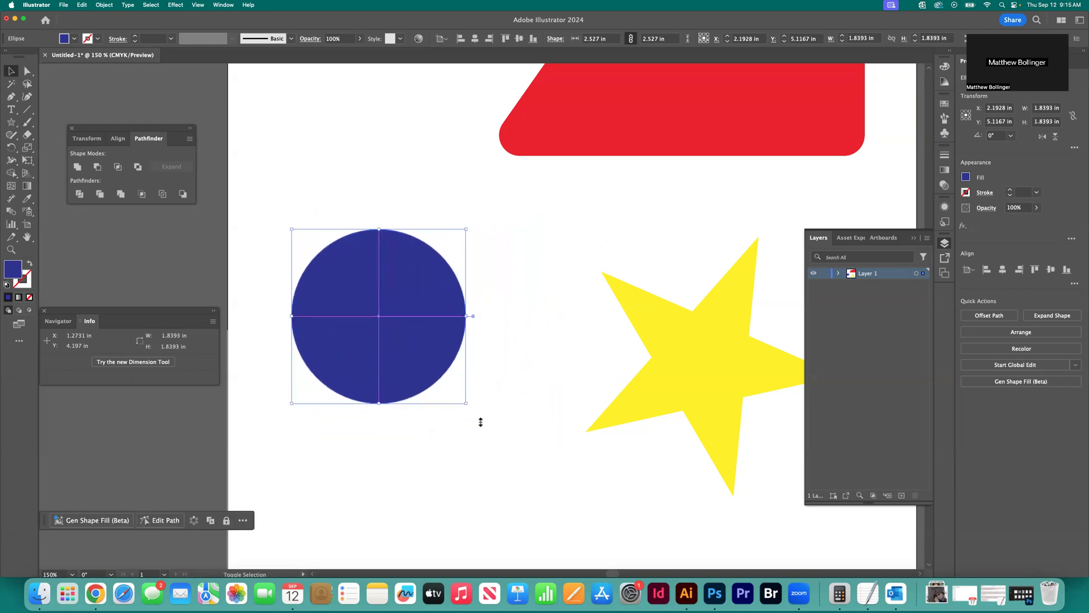
drag(414, 340, 472, 371)
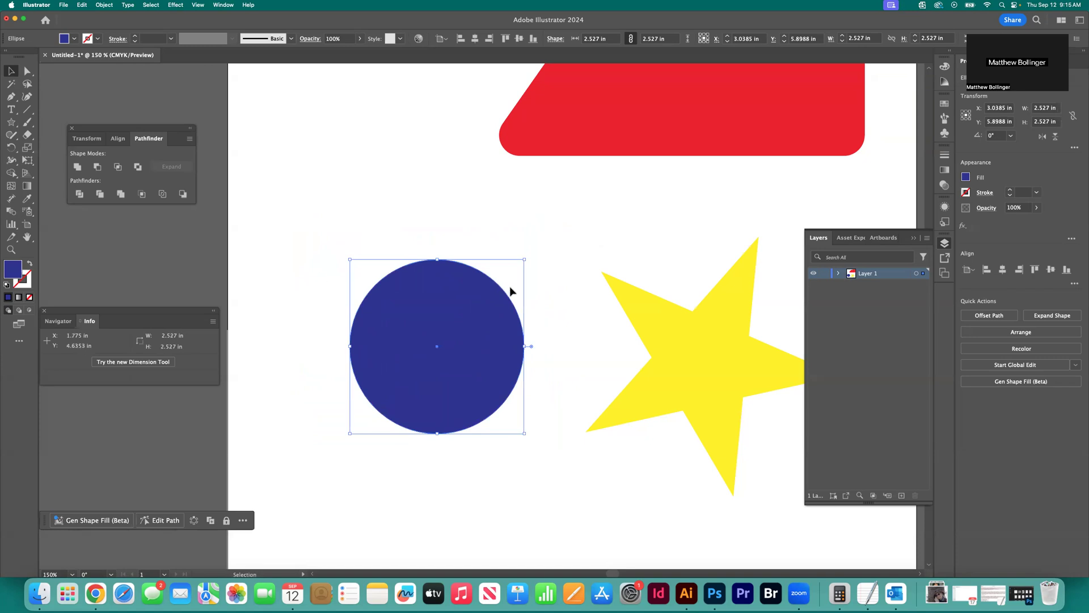
click(550, 289)
scroll(548, 289, right, 3)
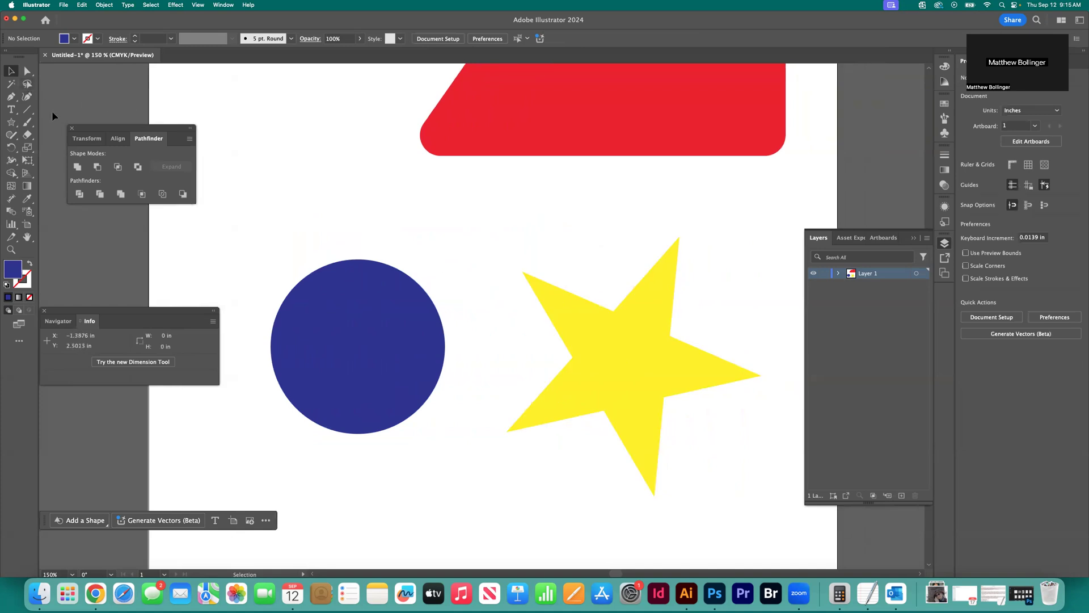
click(371, 285)
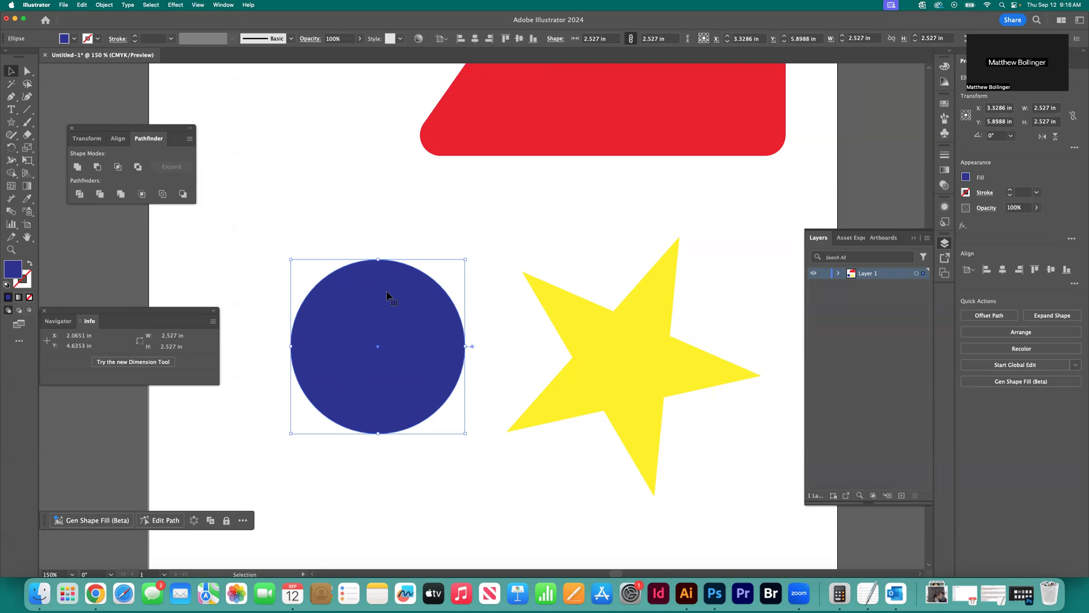
Reshape the blue circle by tilting the upper direction handle of its right anchor point outward with the Direct Selection tool
key(a)
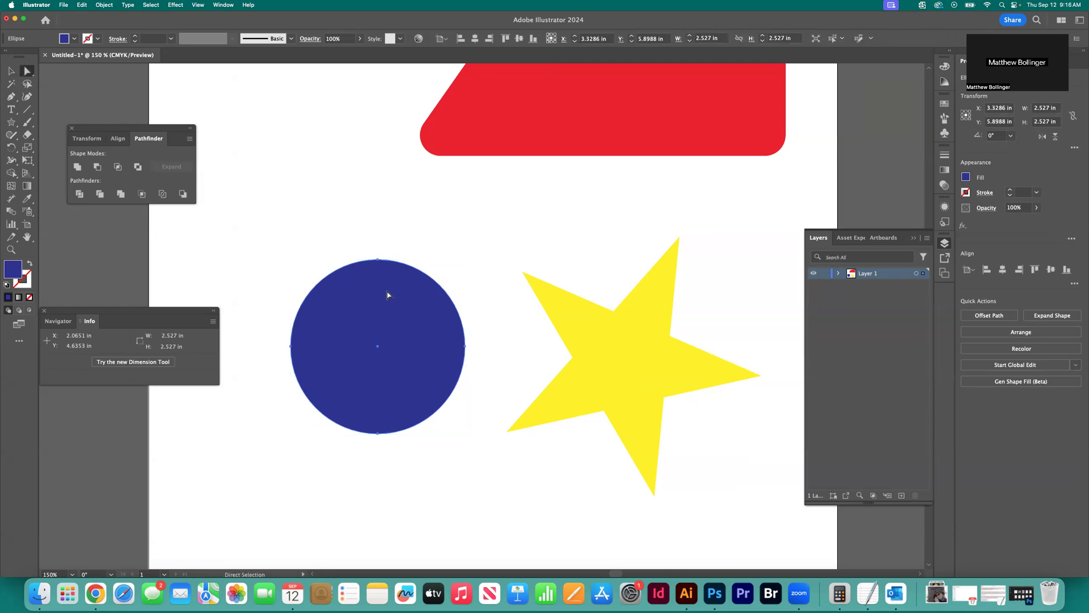
click(466, 348)
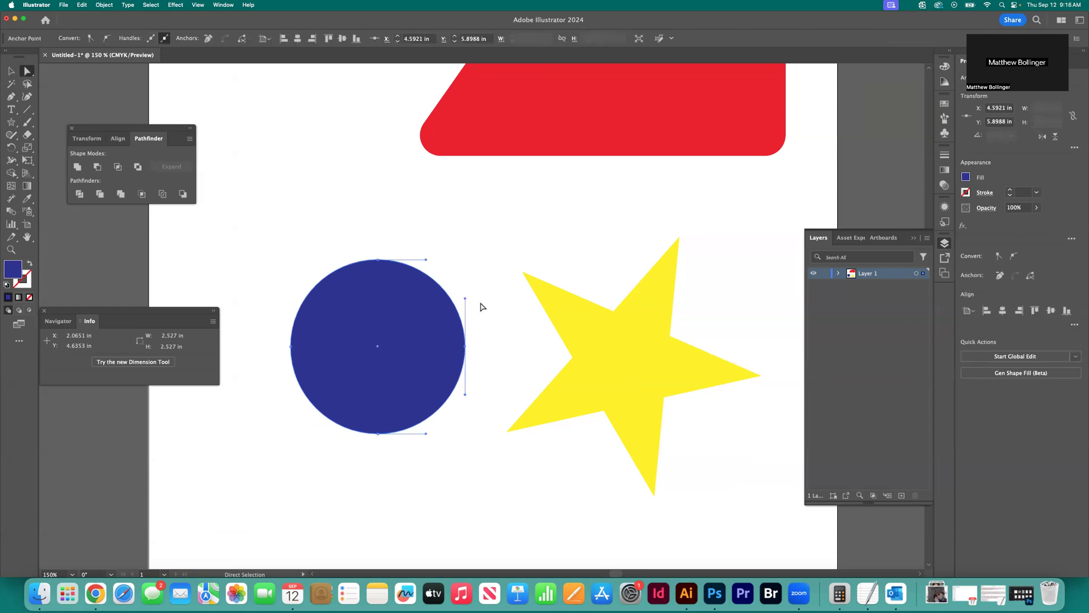
drag(466, 298, 483, 317)
scroll(490, 326, down, 1)
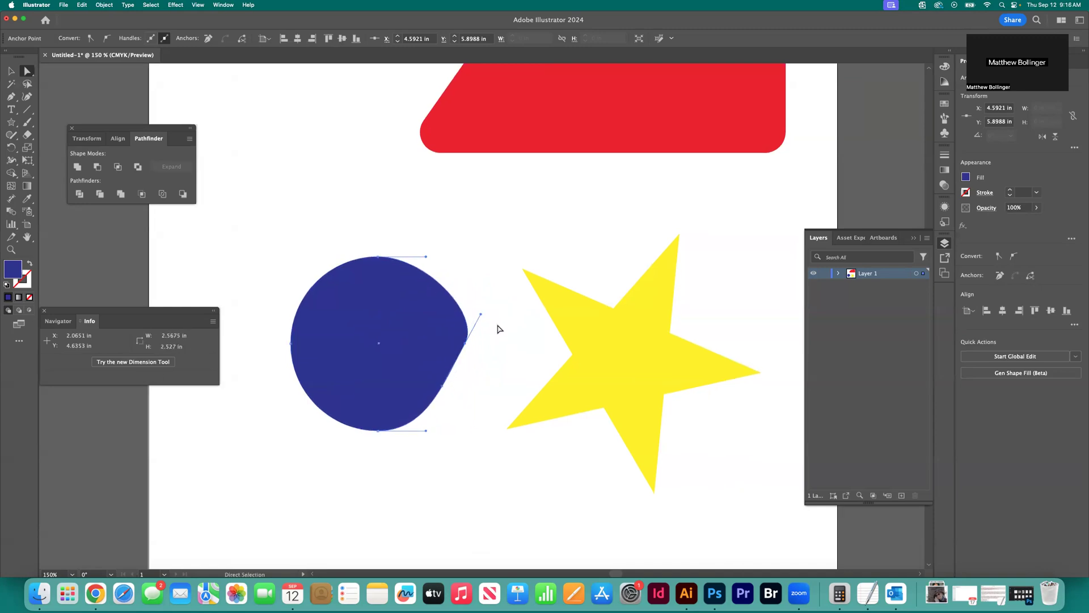
Remove the right anchor point of the blue circle with the Delete Anchor Point tool
click(12, 100)
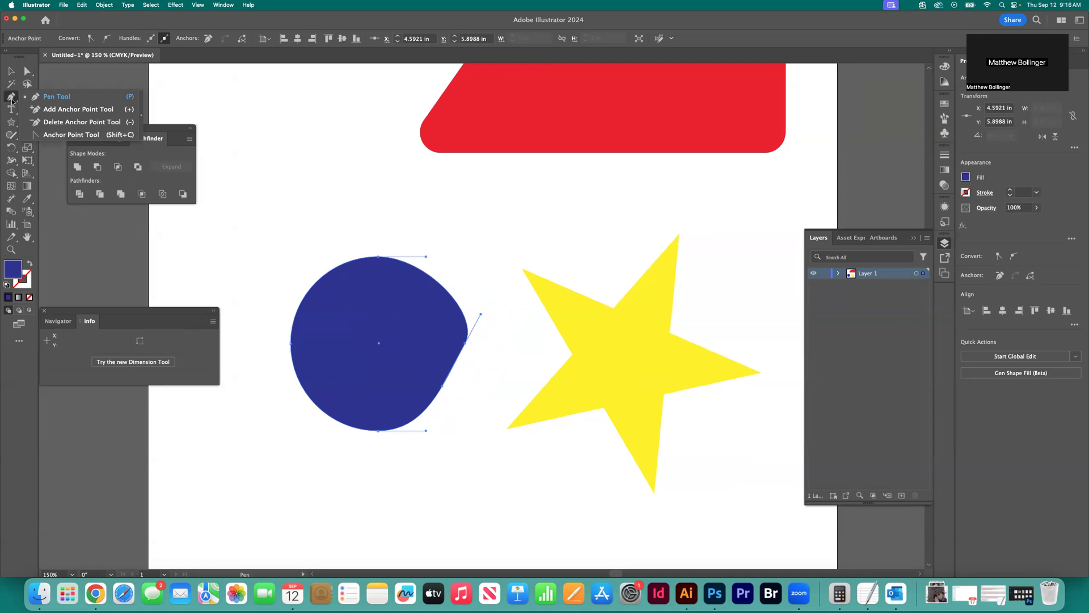
click(60, 121)
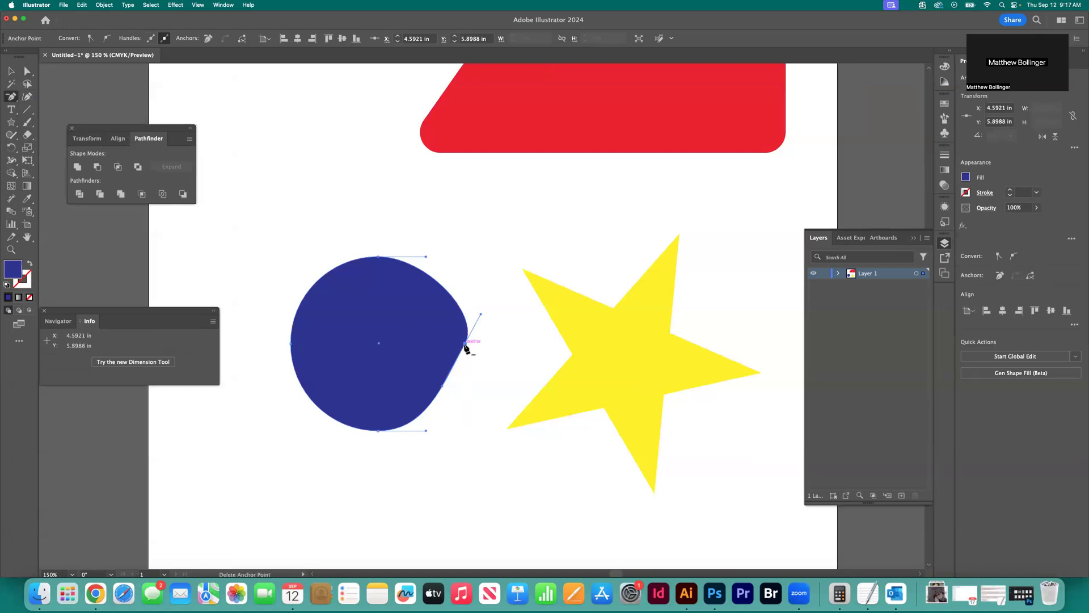
click(12, 97)
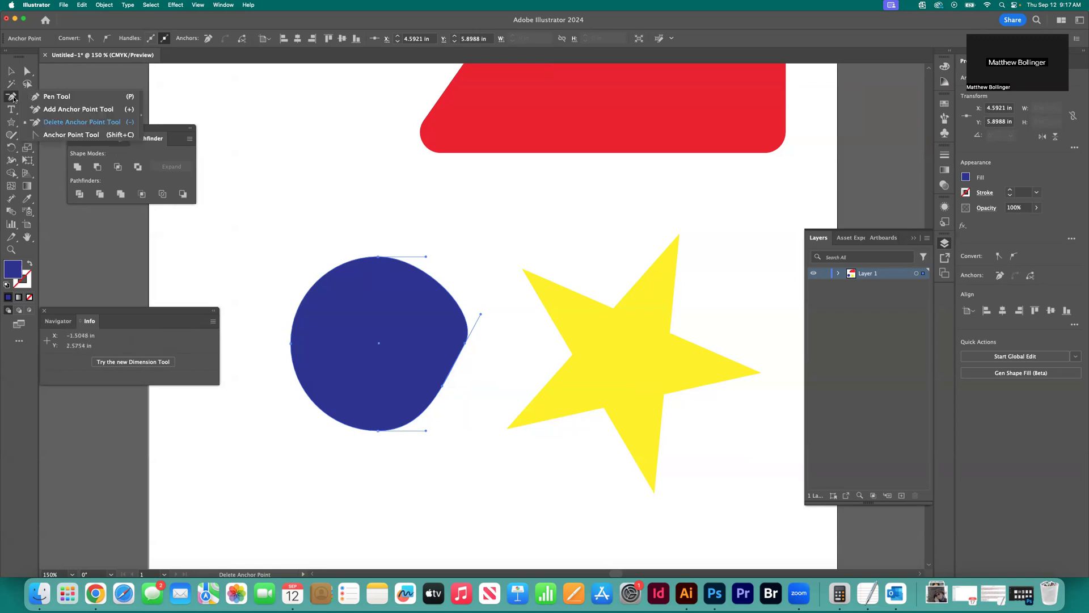
click(68, 123)
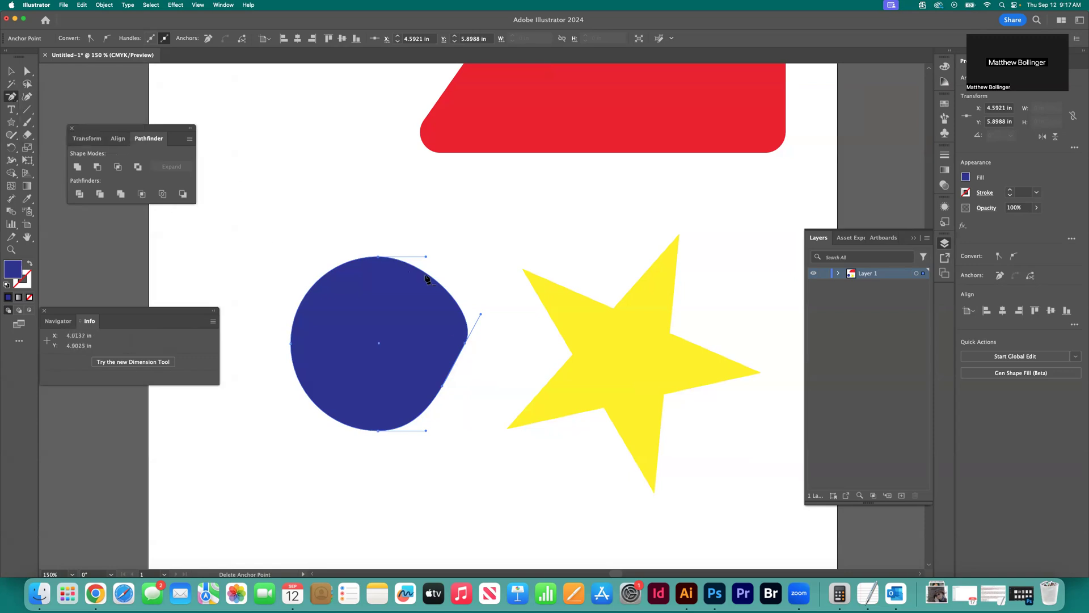
click(464, 344)
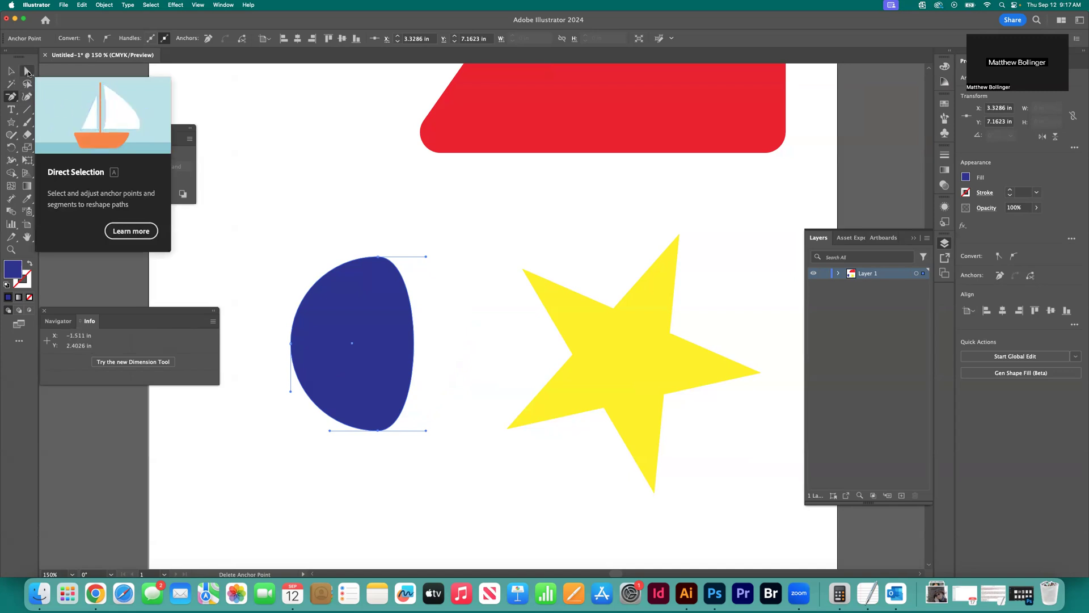
Move the blue shape's top anchor point to about X 3.51 in, Y 5.33 in, tilt its handles, and bend the left anchor's upper handle inward
click(27, 71)
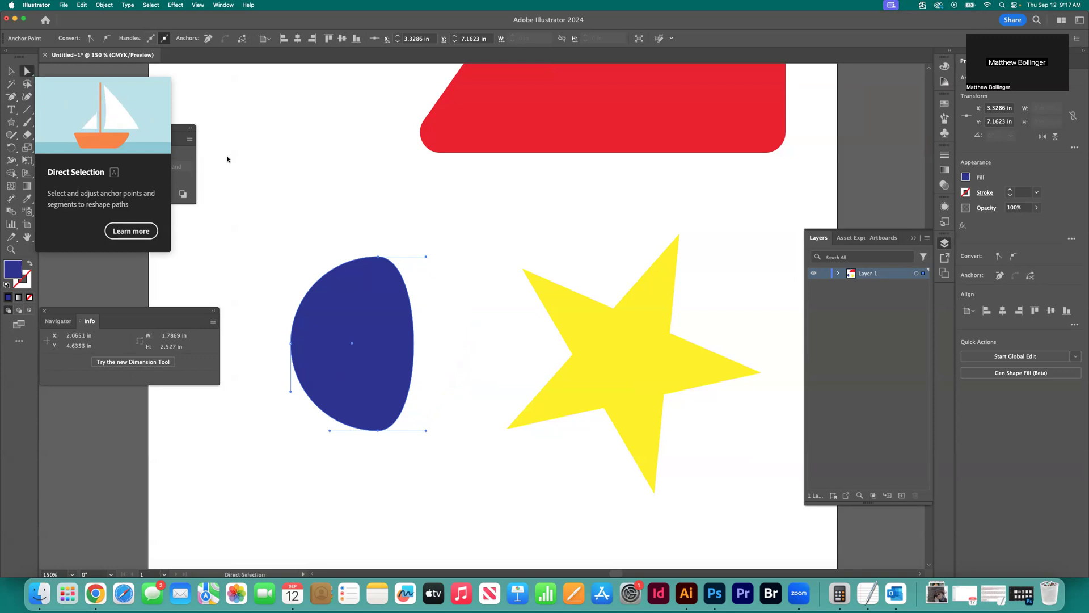
click(379, 257)
drag(379, 259, 420, 335)
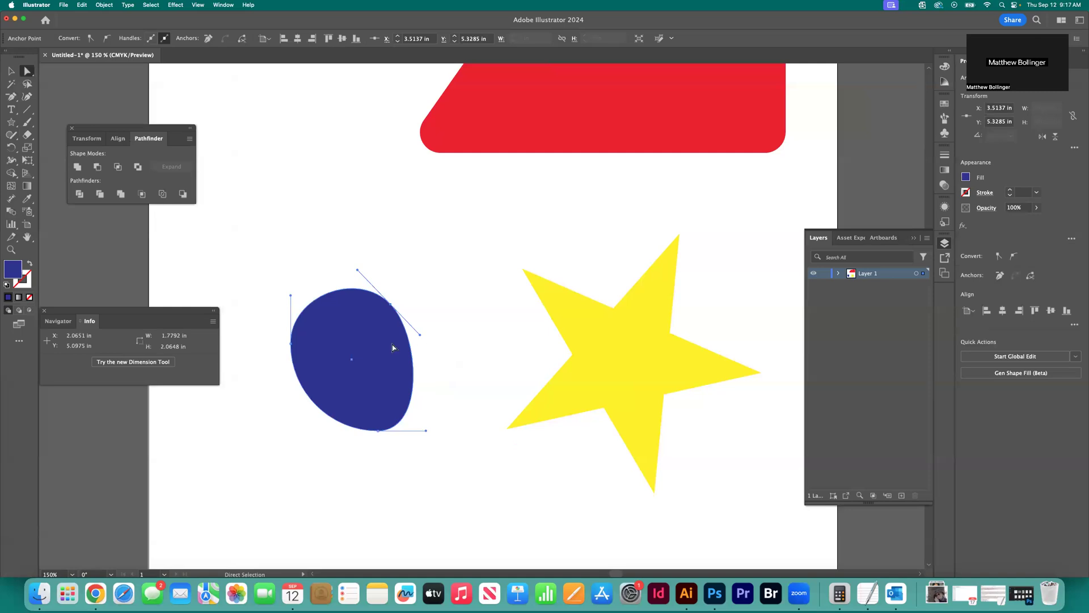
drag(291, 298, 311, 290)
Reshape the yellow star by moving its upper tip outward and the adjacent inner point upward, and round that point's corner to about 0.82 in
key(v)
scroll(301, 187, right, 5)
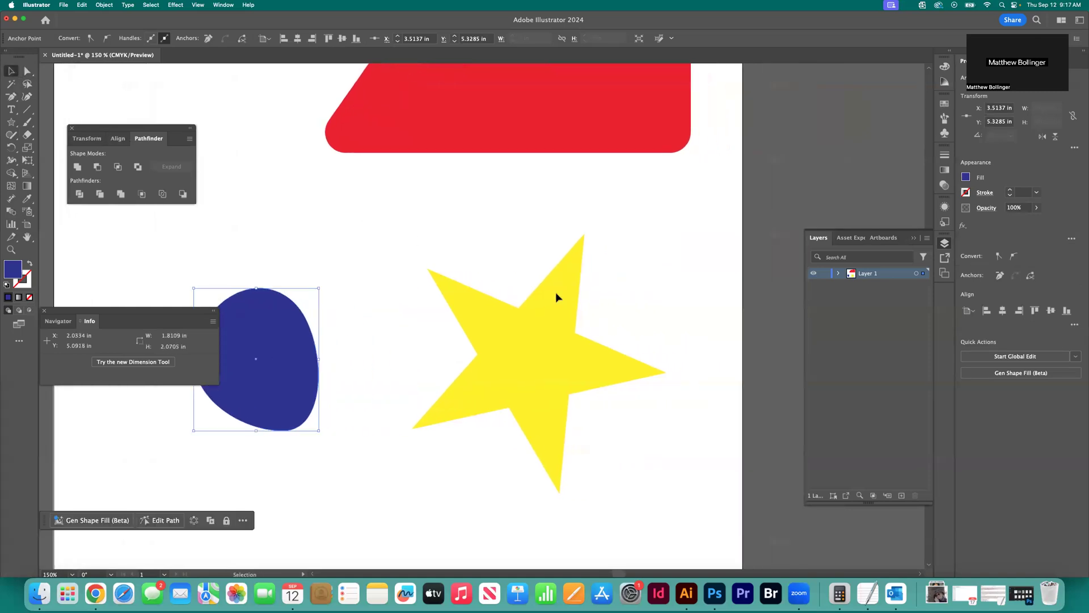
click(611, 355)
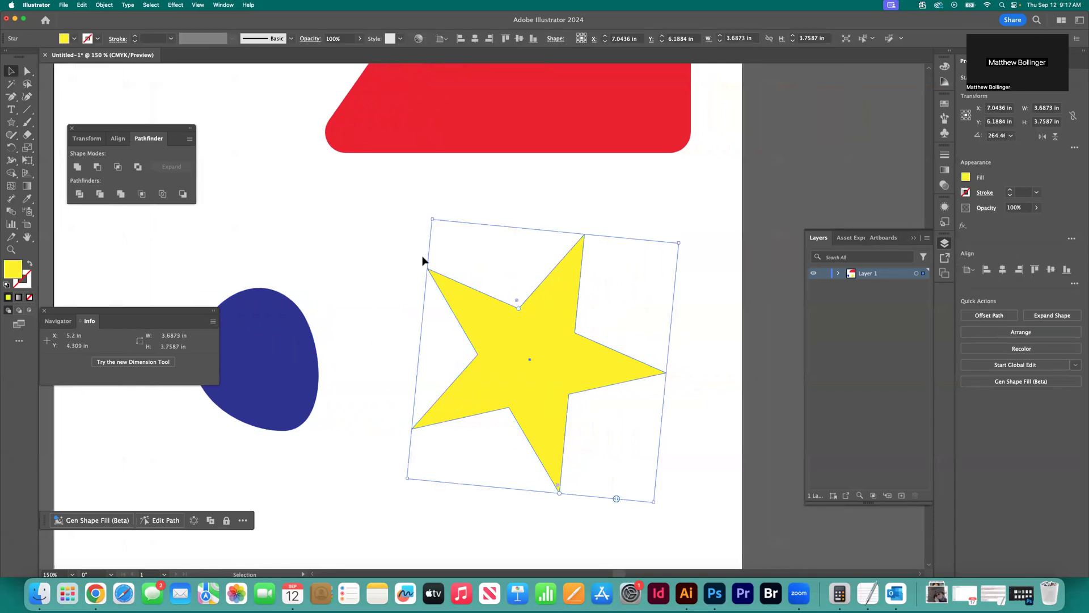
click(27, 71)
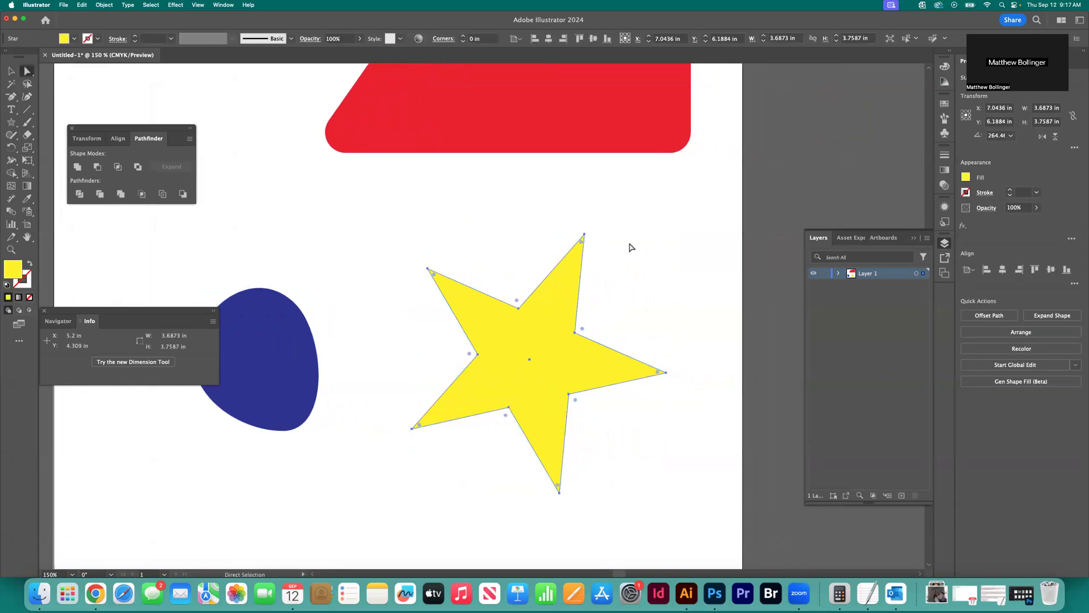
drag(585, 235, 642, 284)
drag(519, 308, 509, 209)
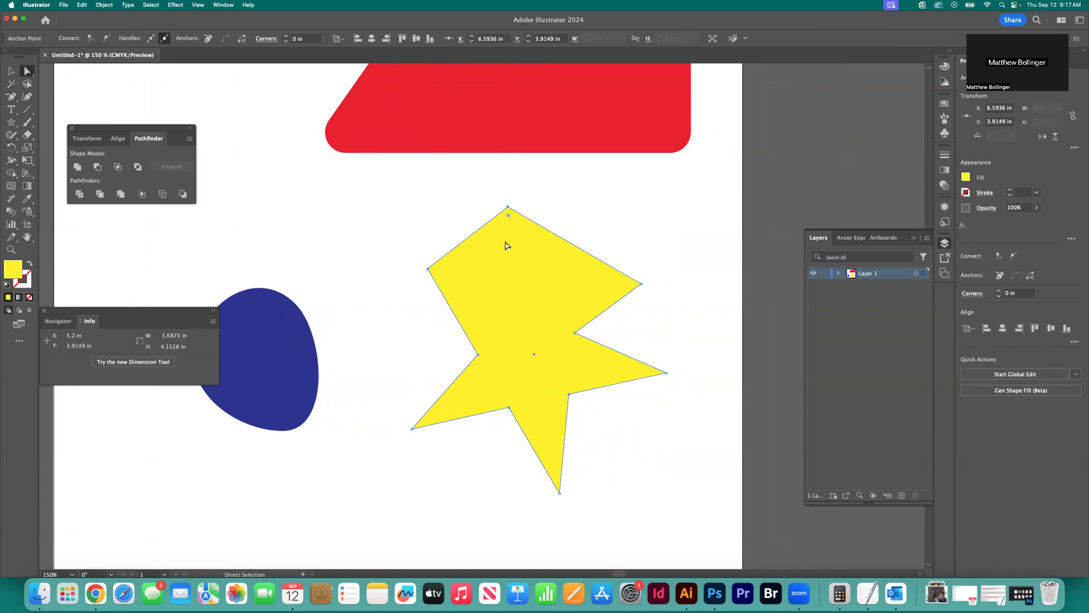
drag(508, 218, 510, 264)
drag(510, 276, 510, 276)
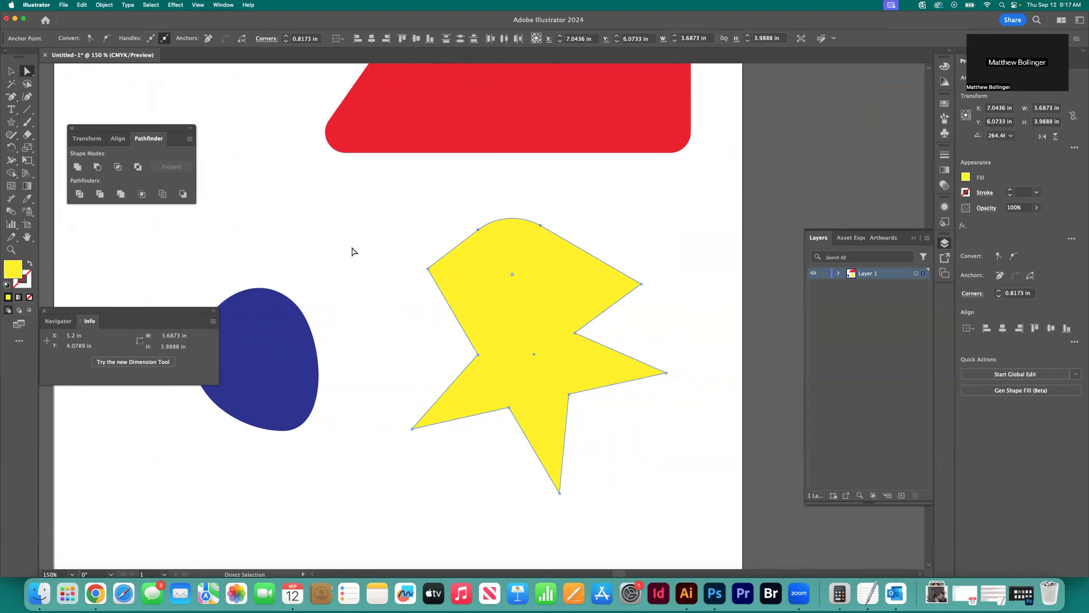
Move the whole yellow star to about X 7.63 in, Y 6.13 in with the Selection tool and deselect it
click(11, 71)
click(369, 199)
drag(518, 280, 454, 252)
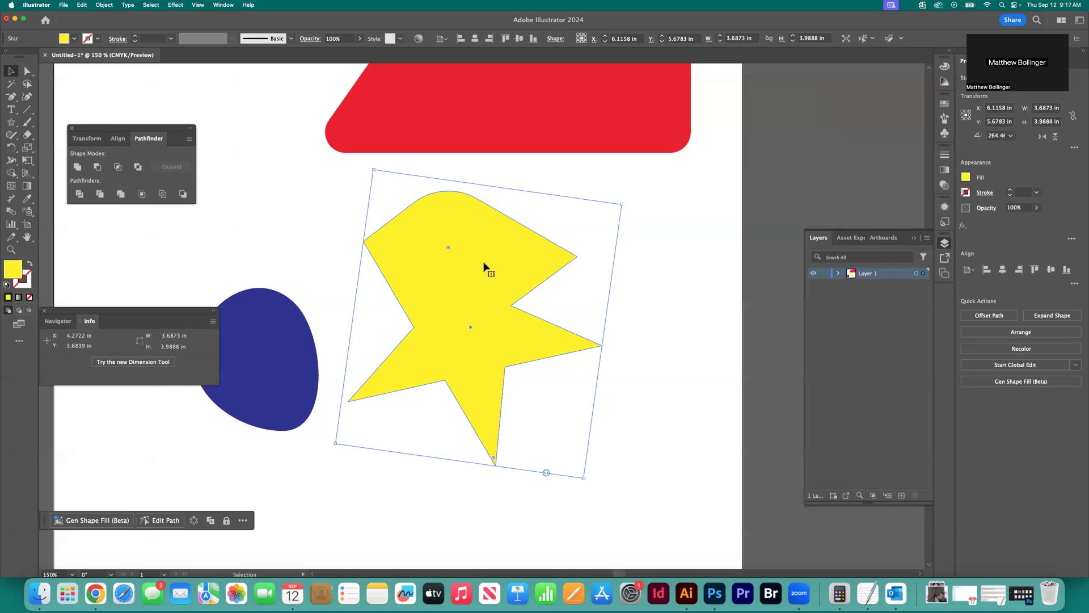
drag(471, 216, 546, 256)
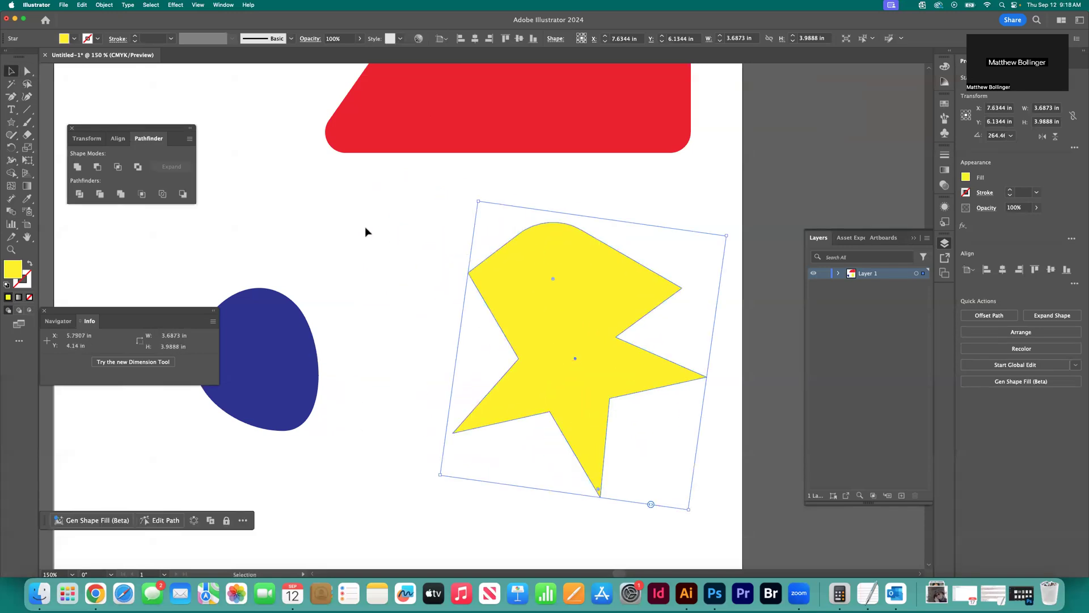
click(366, 227)
Select the blue shape and delete it from the artboard
scroll(363, 226, left, 5)
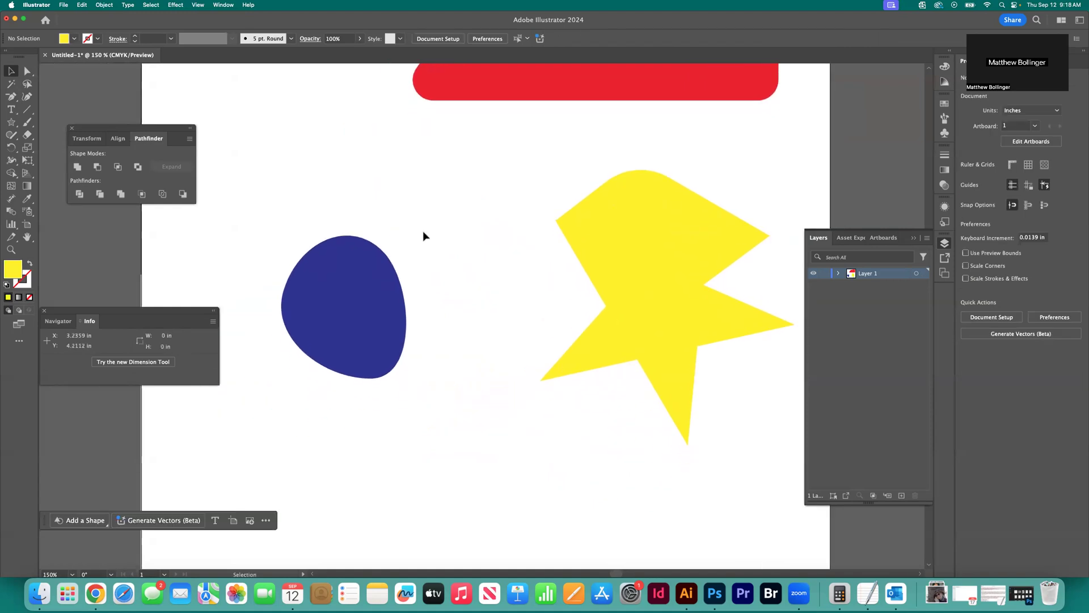
scroll(423, 233, left, 2)
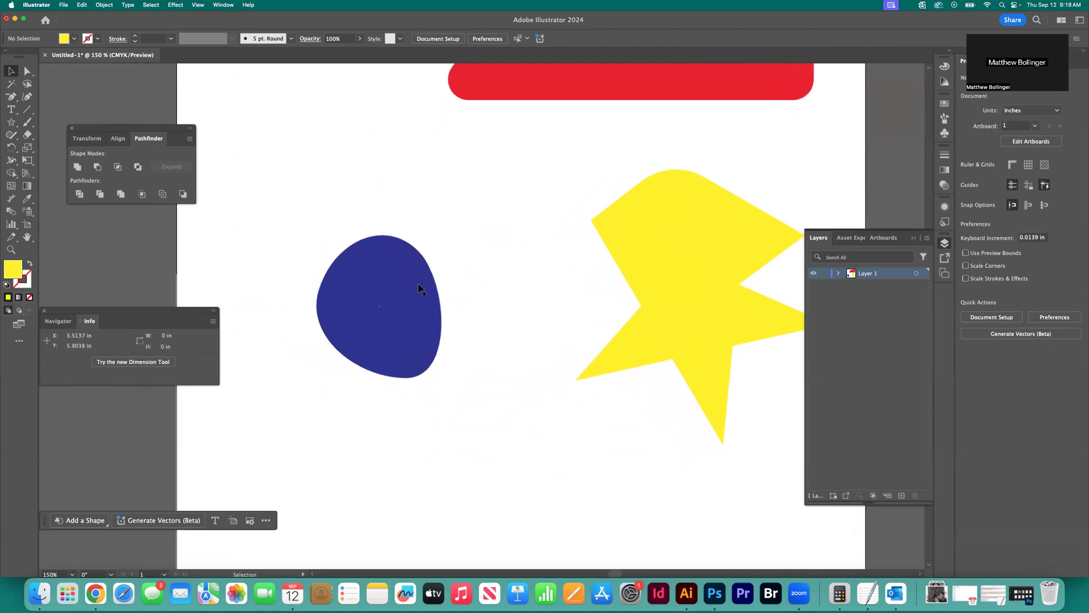
click(401, 274)
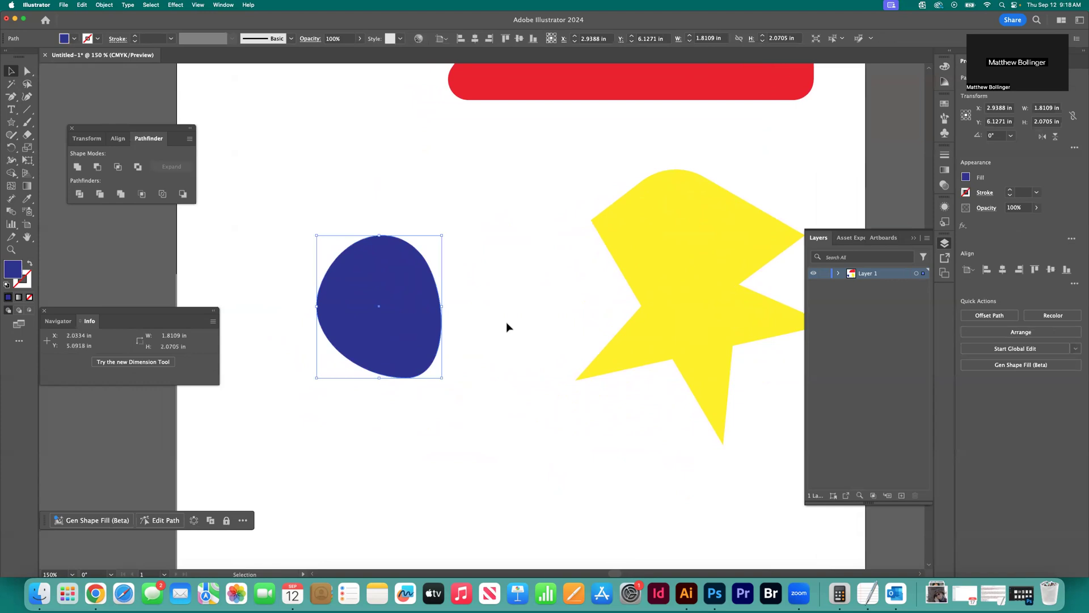
key(Delete)
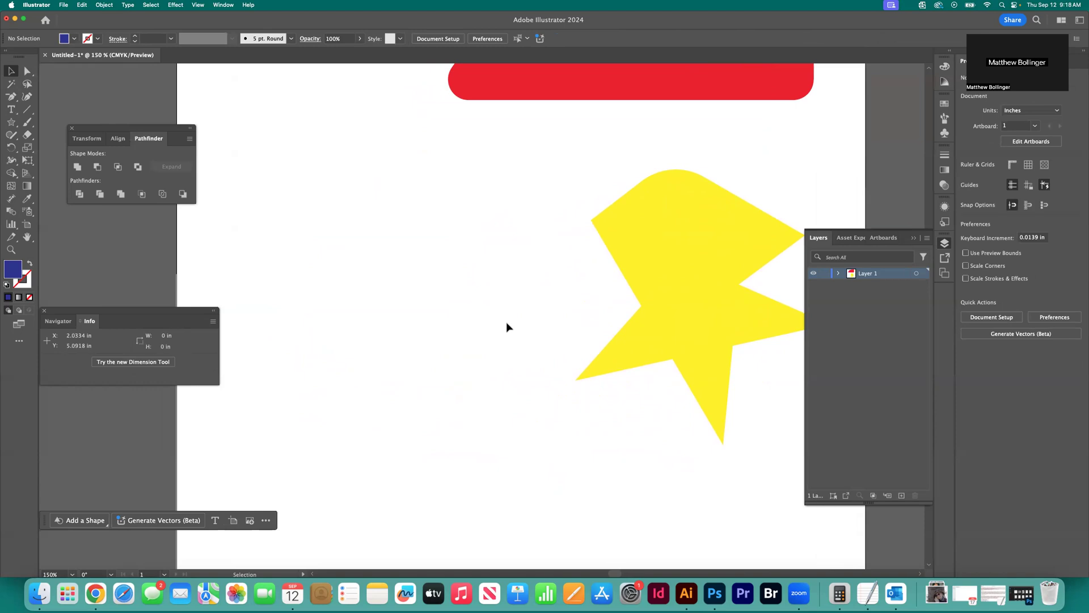
Switch to the Zoom app
scroll(356, 282, right, 2)
scroll(356, 282, up, 5)
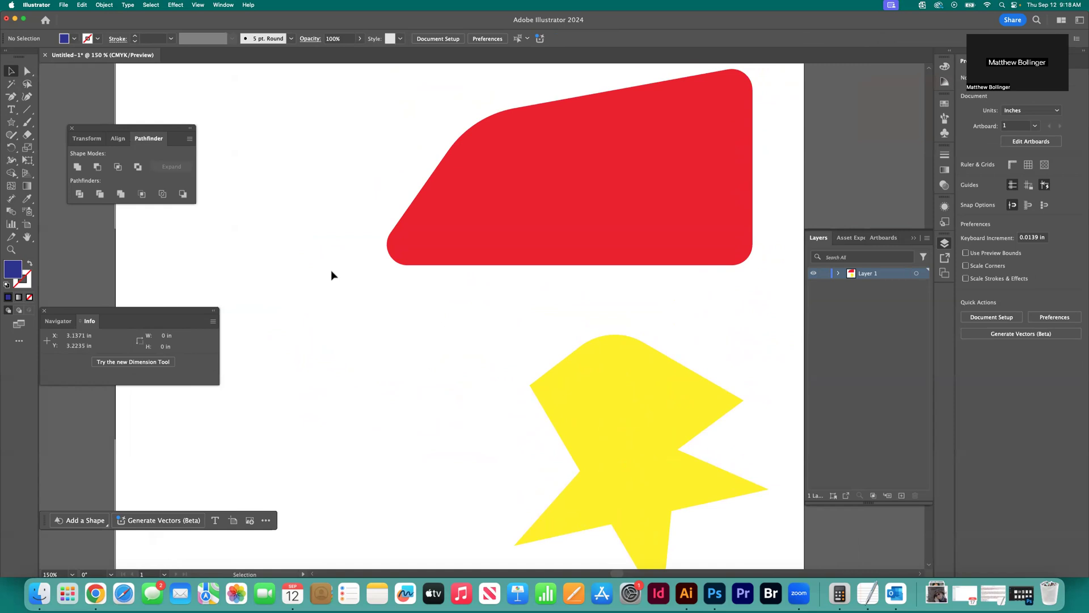
click(798, 596)
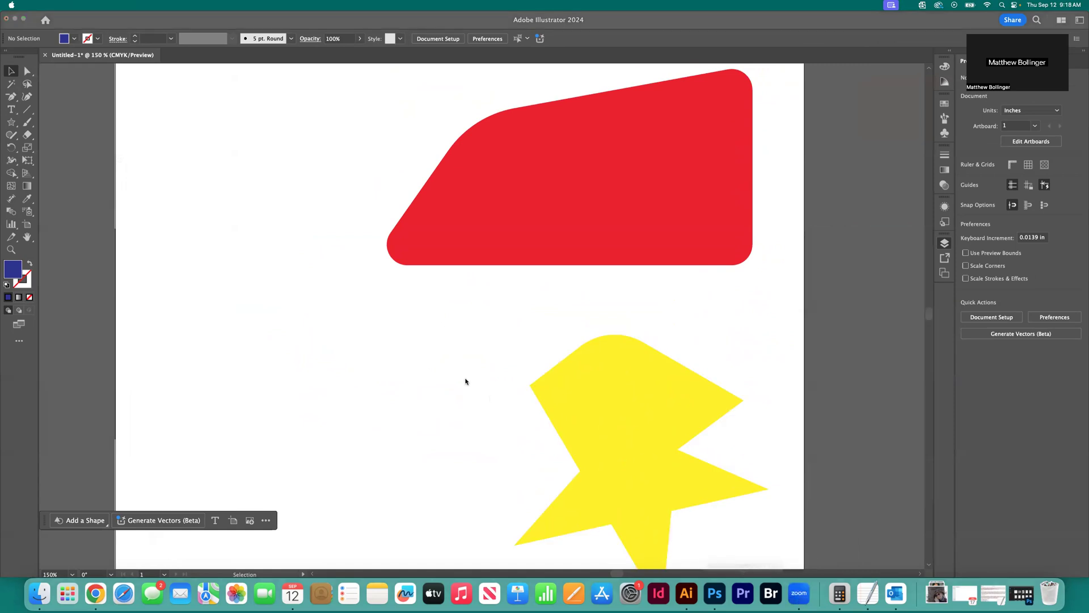